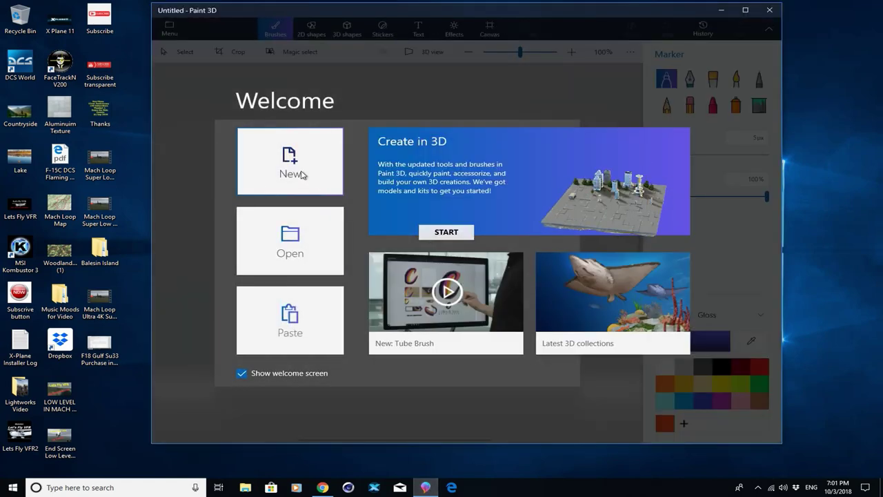
Step: Go from the Paint 3D welcome screen to the Open page for saved projects and files
{"action": "left_click", "coordinate": [292, 238]}
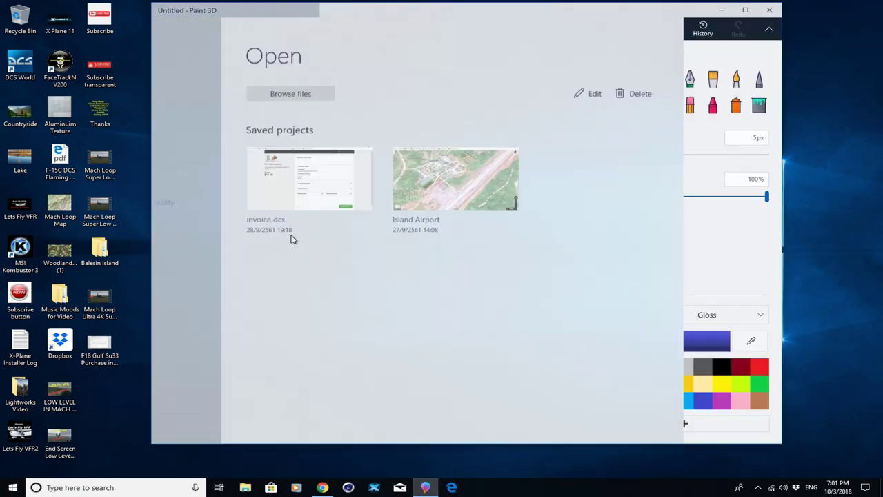
Step: Browse files to C: > X-Plane 11 > Aircraft > Extra Aircraft > Robin DR401
{"action": "left_click", "coordinate": [382, 93]}
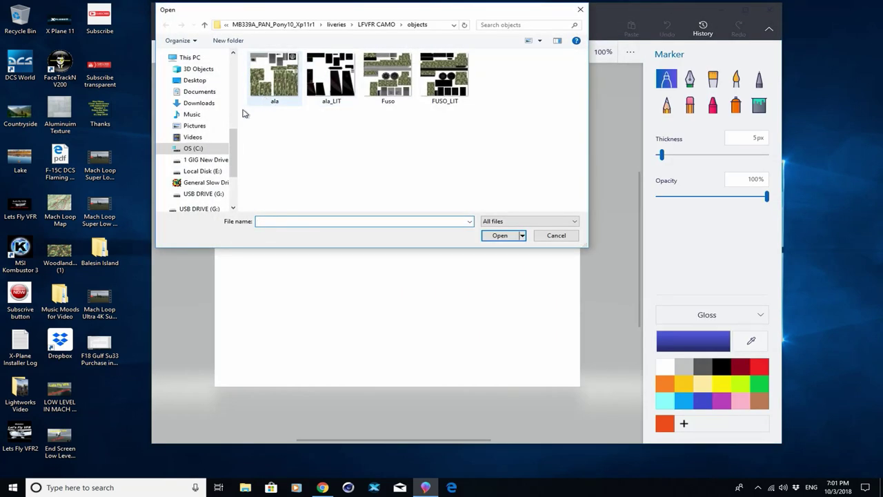
{"action": "left_click", "coordinate": [207, 148]}
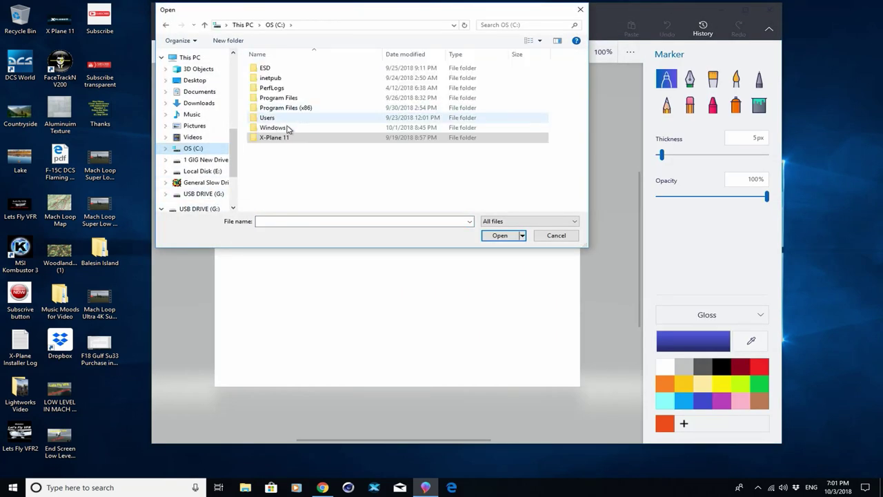
{"action": "double_click", "coordinate": [280, 139]}
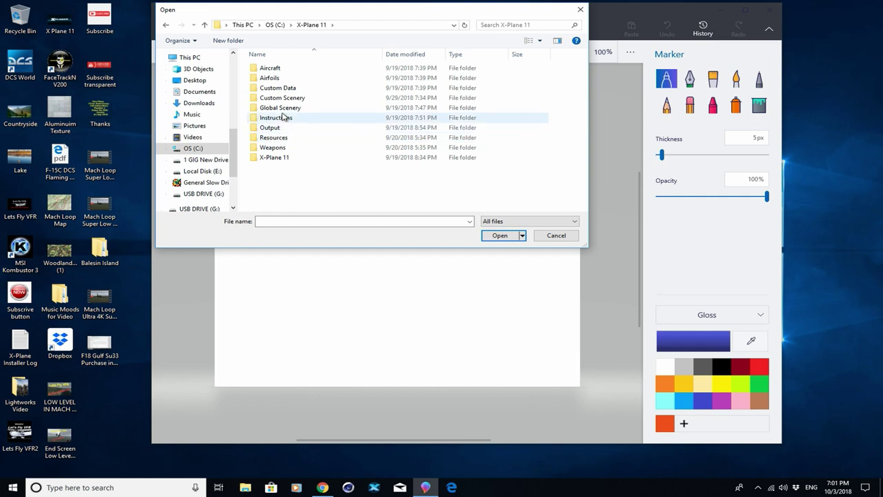
{"action": "left_click", "coordinate": [272, 70]}
{"action": "double_click", "coordinate": [272, 69]}
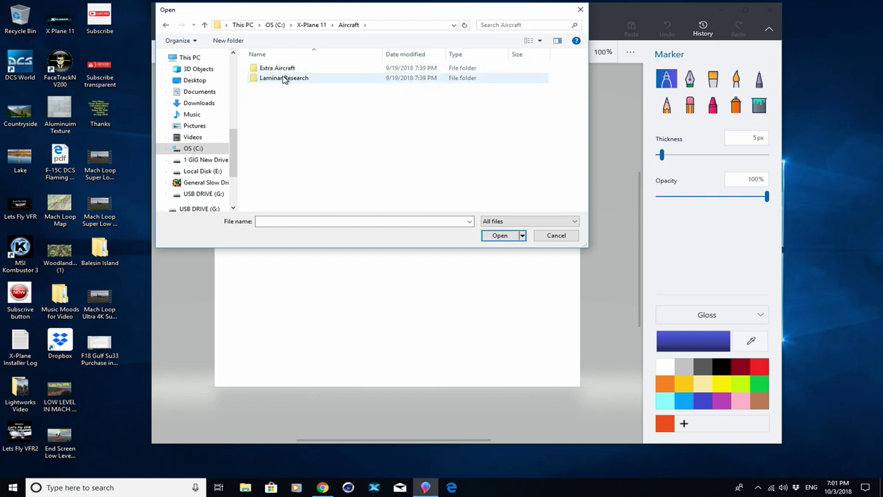
{"action": "double_click", "coordinate": [281, 68]}
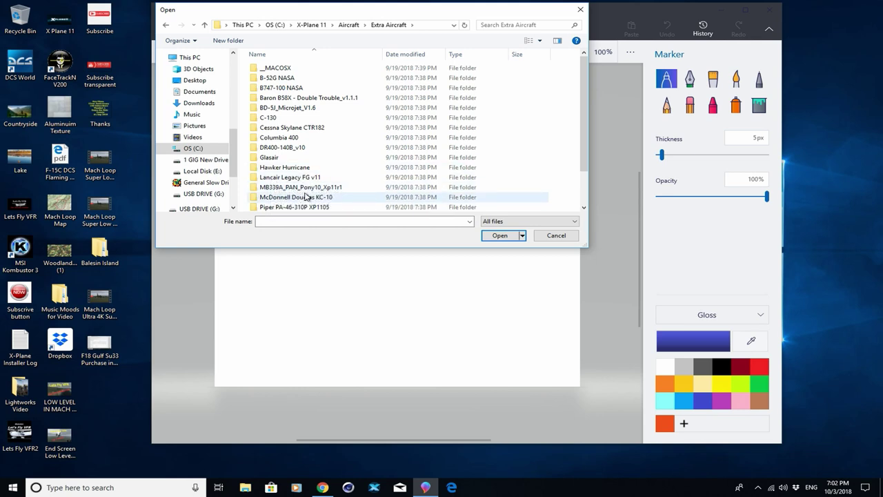
{"action": "scroll", "coordinate": [297, 200], "scroll_direction": "down", "scroll_amount": 2}
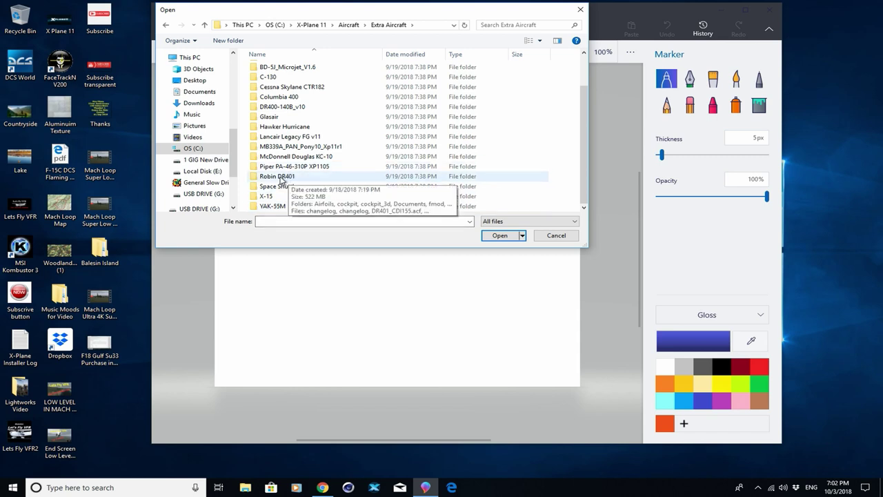
{"action": "double_click", "coordinate": [290, 176]}
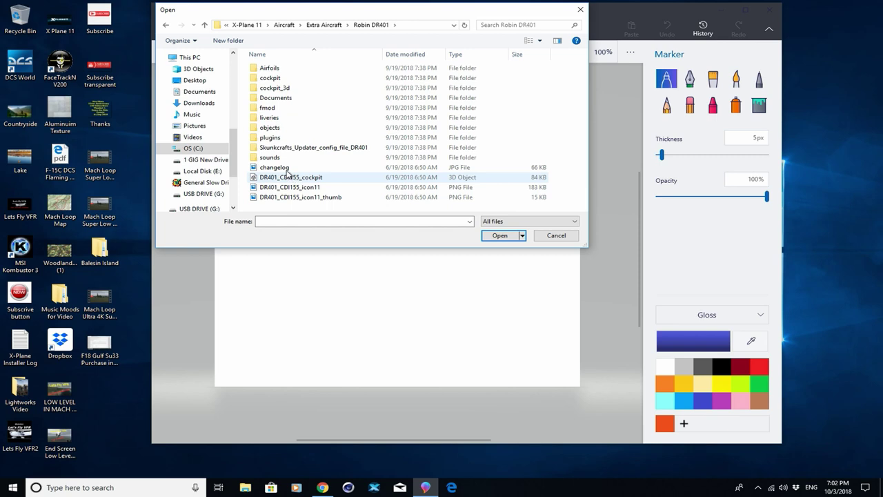
Step: Open the liveries folder, look inside White's objects folder, then return to liveries
{"action": "left_click", "coordinate": [266, 118]}
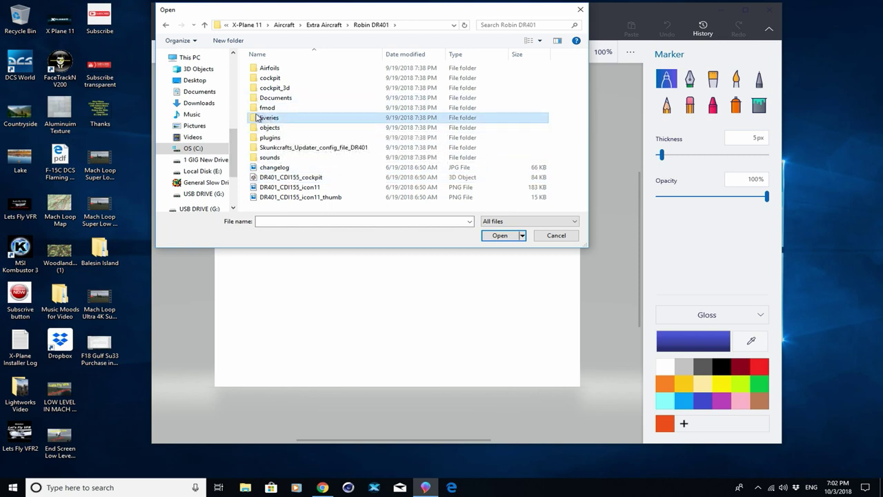
{"action": "double_click", "coordinate": [272, 118]}
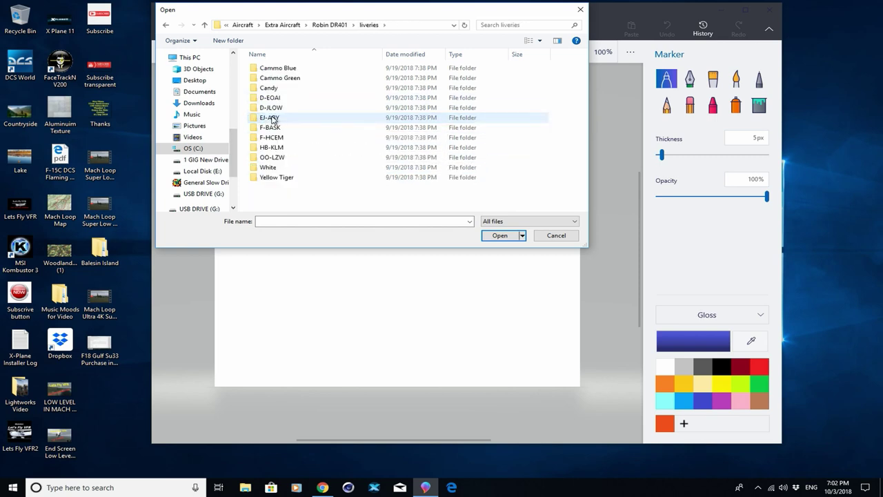
{"action": "double_click", "coordinate": [270, 167]}
{"action": "double_click", "coordinate": [273, 104]}
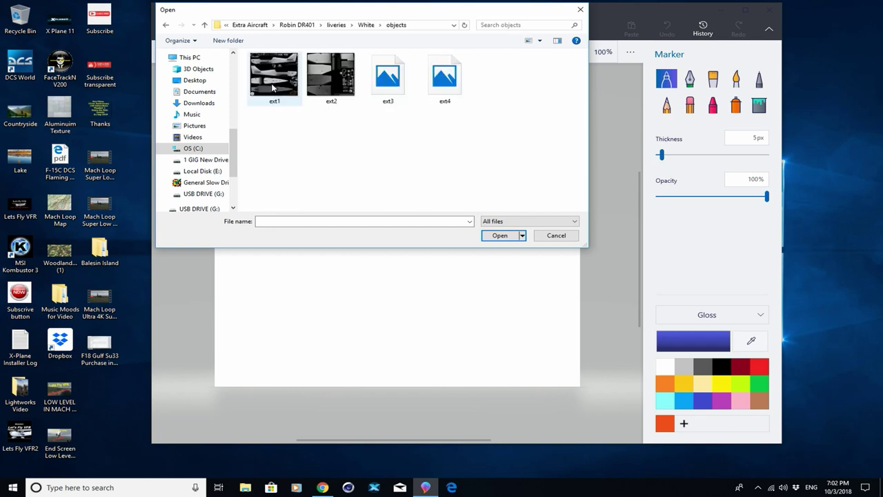
{"action": "left_click", "coordinate": [165, 25]}
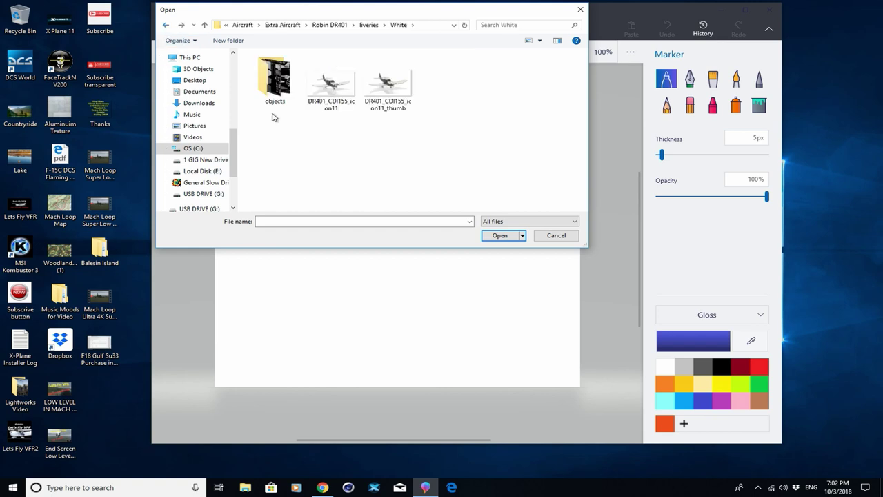
{"action": "left_click", "coordinate": [166, 25]}
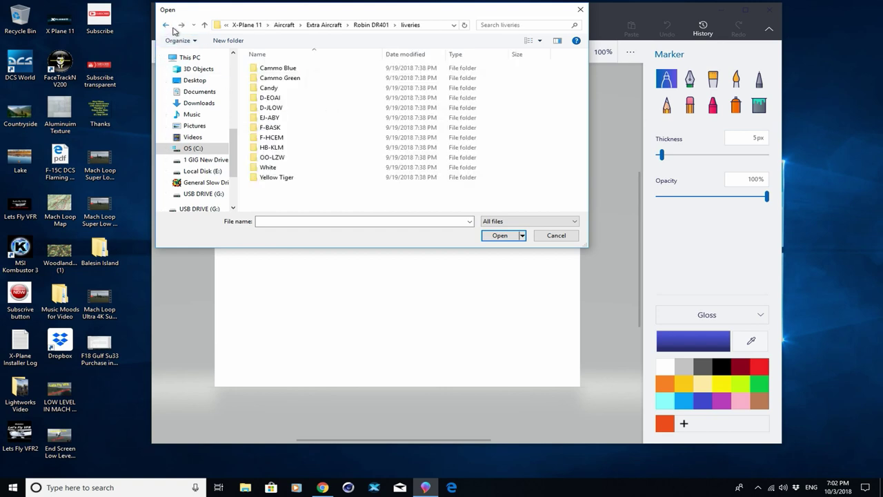
Step: Copy the White livery folder and paste it as 'White - Copy' in liveries
{"action": "right_click", "coordinate": [269, 170]}
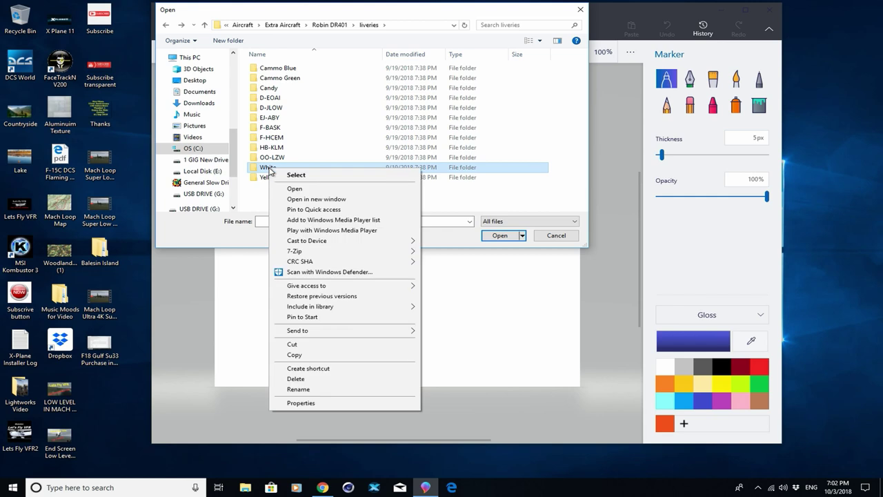
{"action": "left_click", "coordinate": [298, 389]}
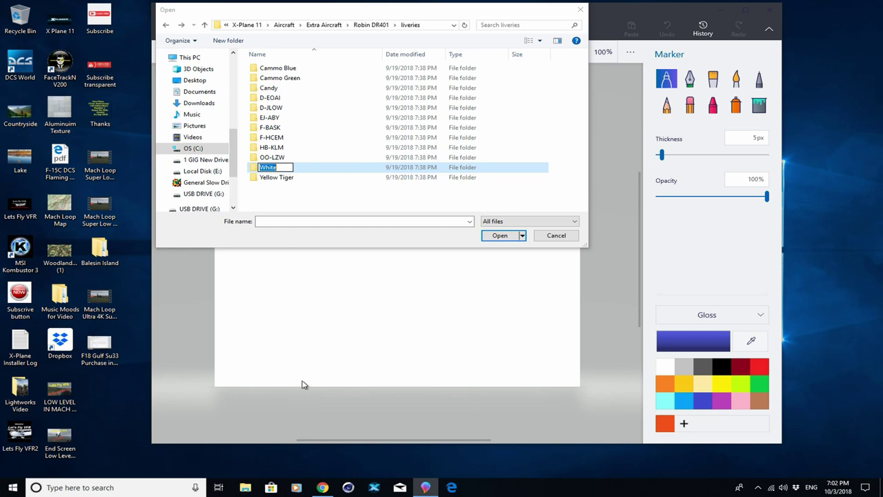
{"action": "left_click", "coordinate": [310, 204]}
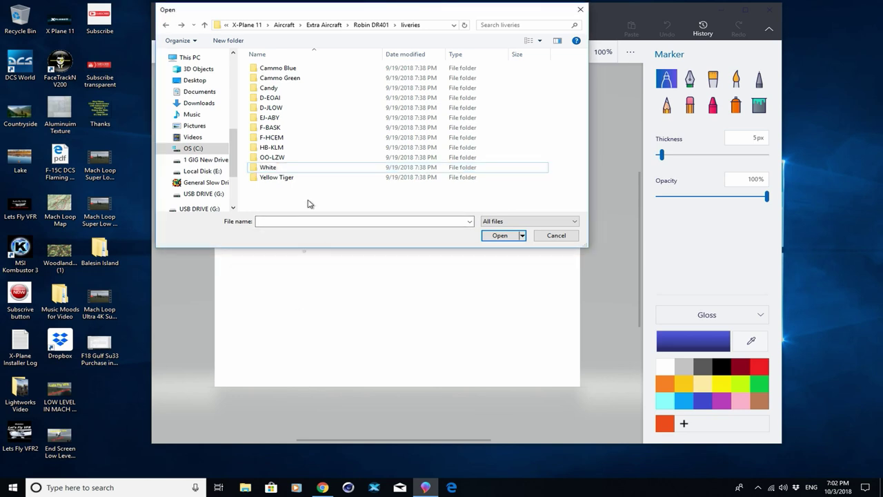
{"action": "right_click", "coordinate": [288, 167]}
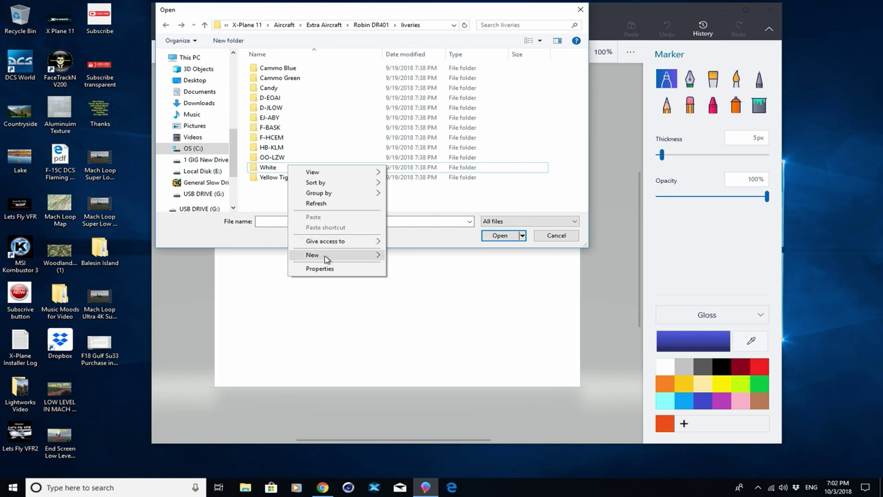
{"action": "mouse_move", "coordinate": [314, 257]}
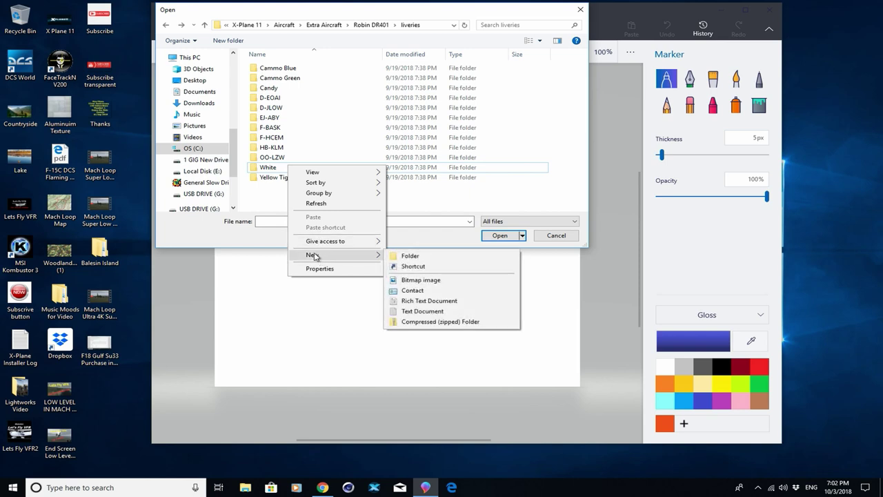
{"action": "left_click", "coordinate": [273, 196]}
{"action": "left_click", "coordinate": [276, 169]}
{"action": "right_click", "coordinate": [275, 170]}
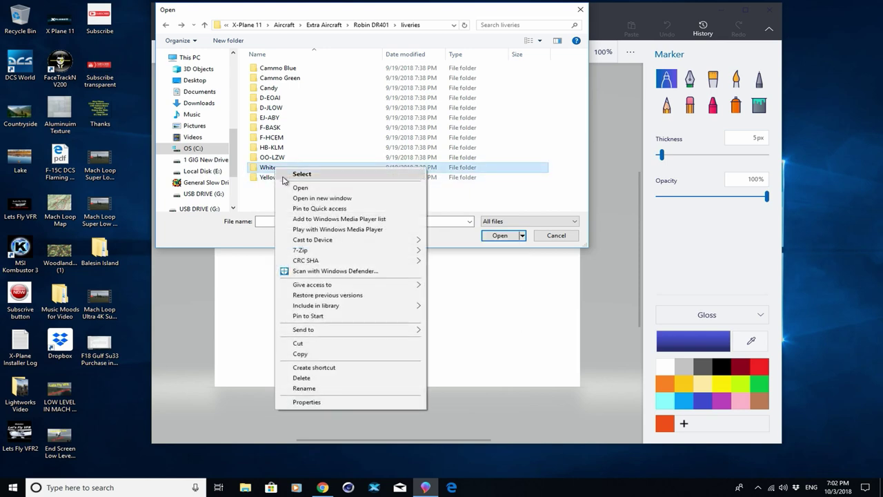
{"action": "left_click", "coordinate": [300, 353]}
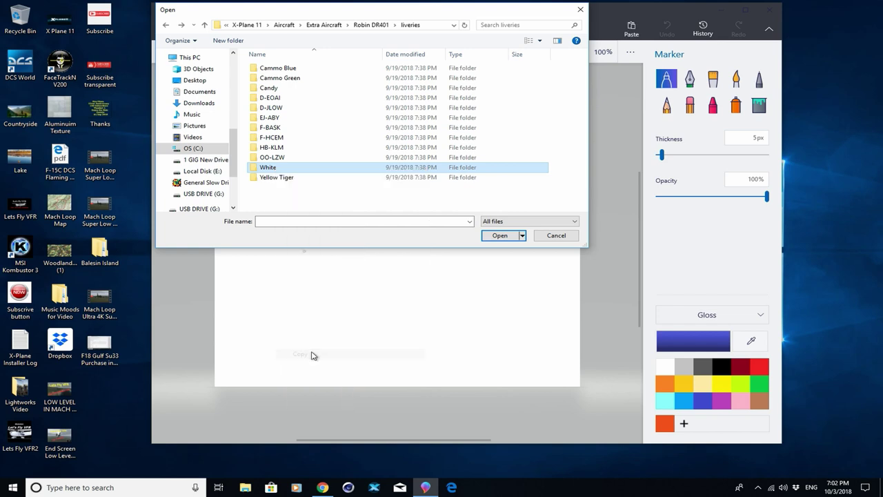
{"action": "right_click", "coordinate": [266, 191]}
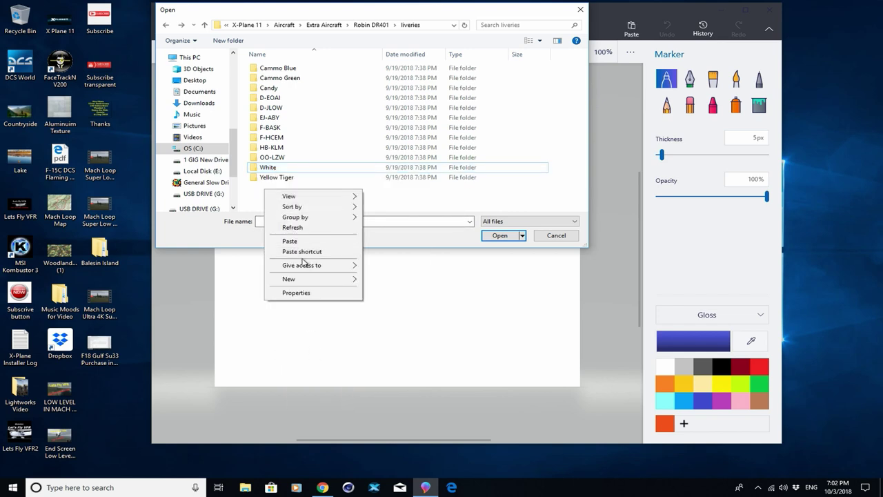
{"action": "left_click", "coordinate": [289, 241]}
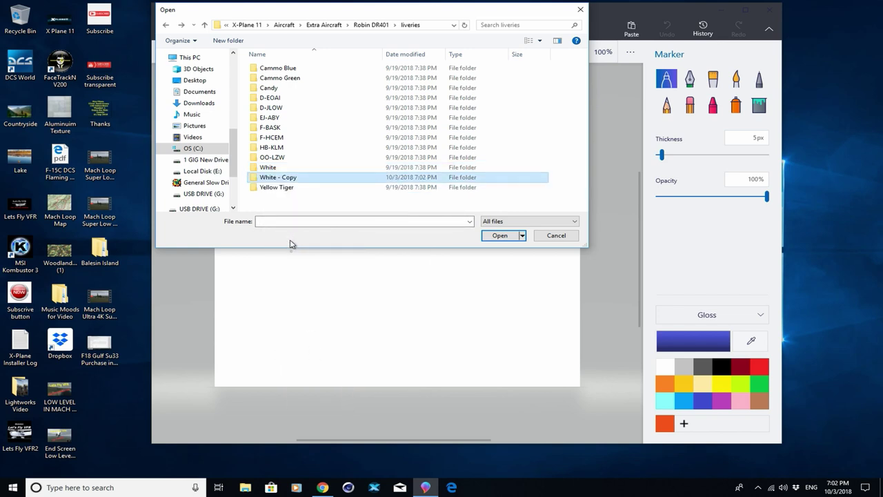
Step: Rename the 'White - Copy' folder to LF VFR DAZZLE
{"action": "right_click", "coordinate": [275, 178]}
{"action": "left_click", "coordinate": [307, 376]}
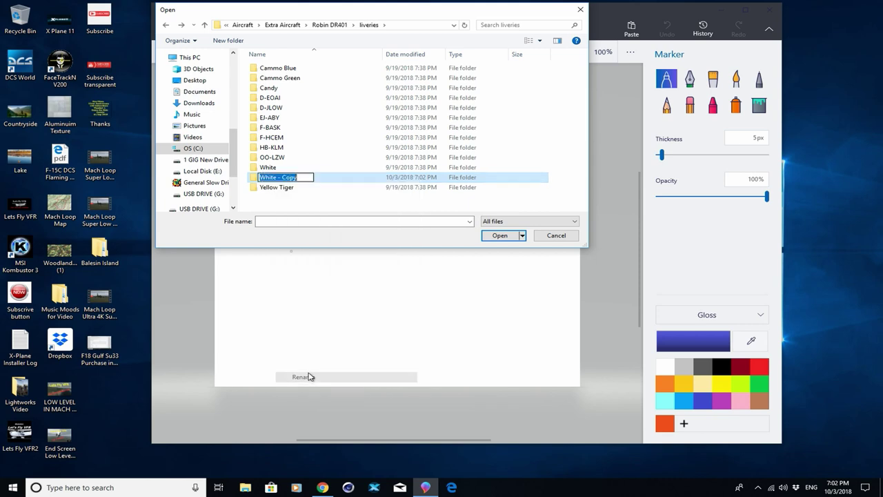
{"action": "key", "text": "BackSpace"}
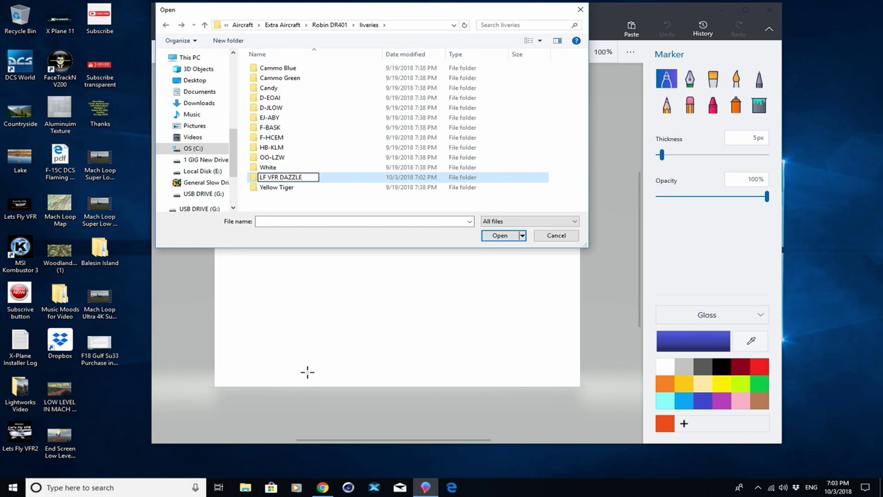
{"action": "key", "text": "Return"}
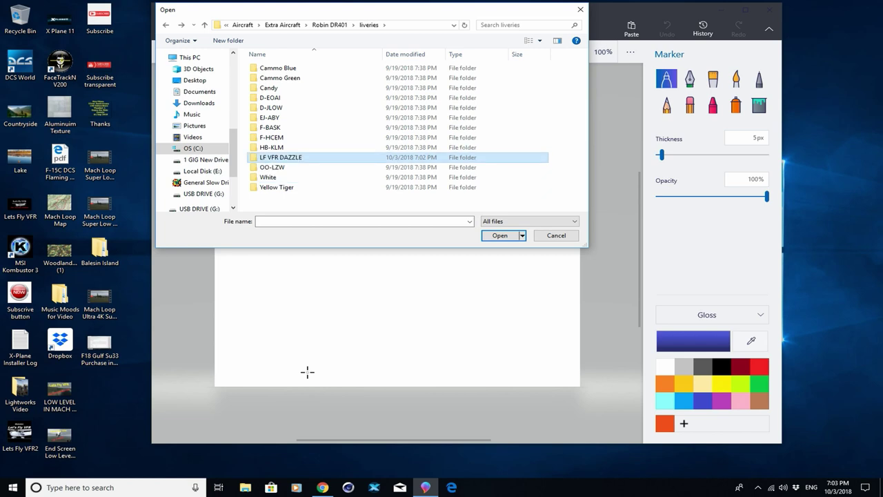
Step: Open ext1.png from LF VFR DAZZLE's objects folder onto the canvas
{"action": "left_click", "coordinate": [498, 235]}
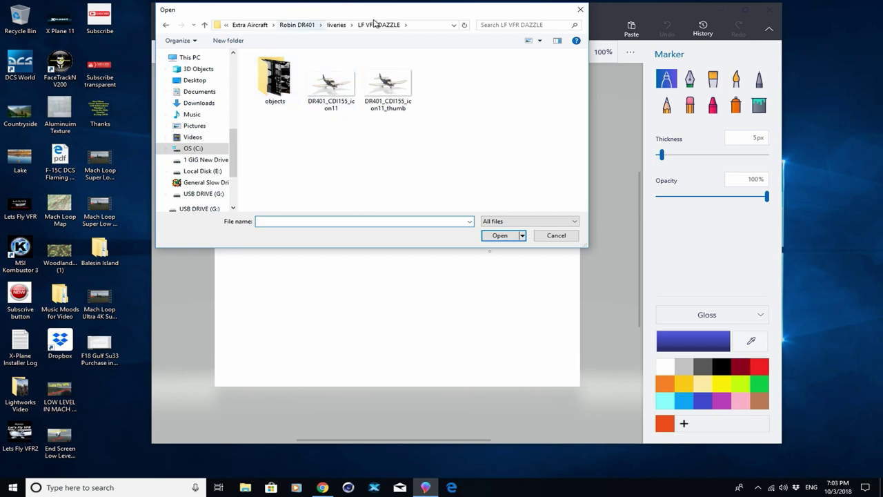
{"action": "double_click", "coordinate": [276, 84]}
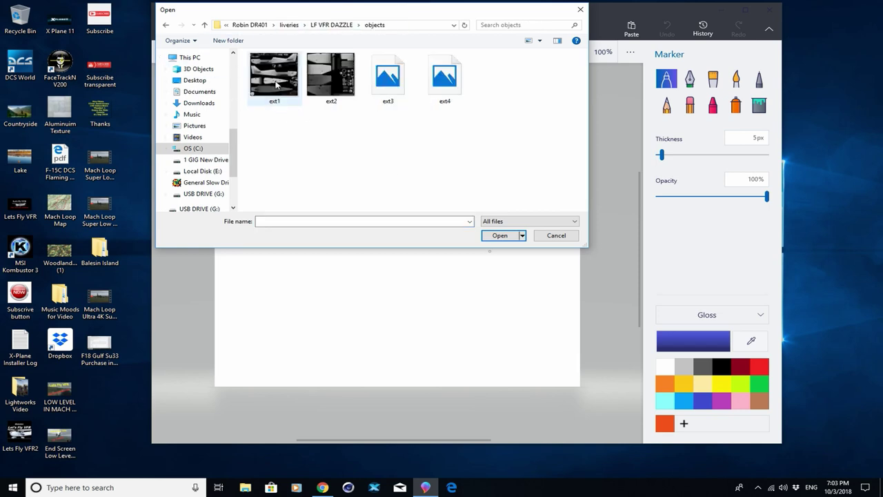
{"action": "double_click", "coordinate": [274, 80]}
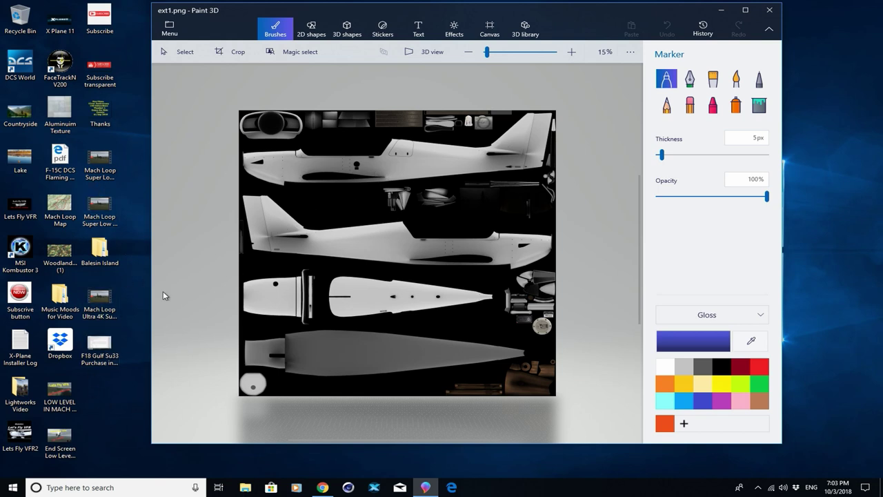
Step: Drag the Dazzle image from the desktop onto ext1.png, inserting it at 1600 x 1200 px
{"action": "left_click_drag", "start_coordinate": [257, 26], "coordinate": [467, 84]}
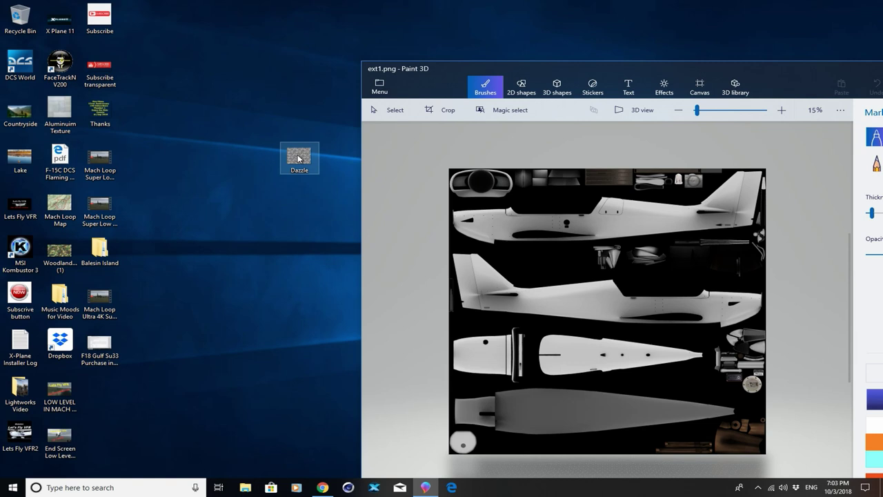
{"action": "left_click_drag", "start_coordinate": [290, 171], "coordinate": [107, 413]}
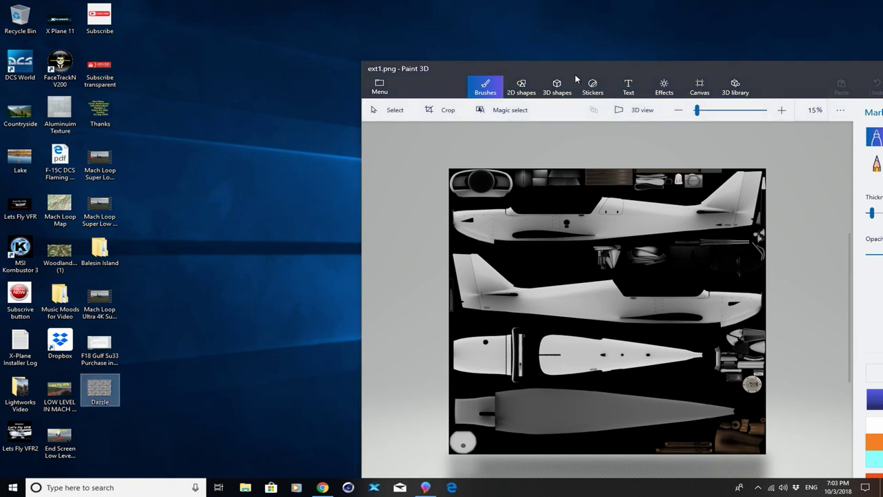
{"action": "left_click_drag", "start_coordinate": [575, 74], "coordinate": [380, 13]}
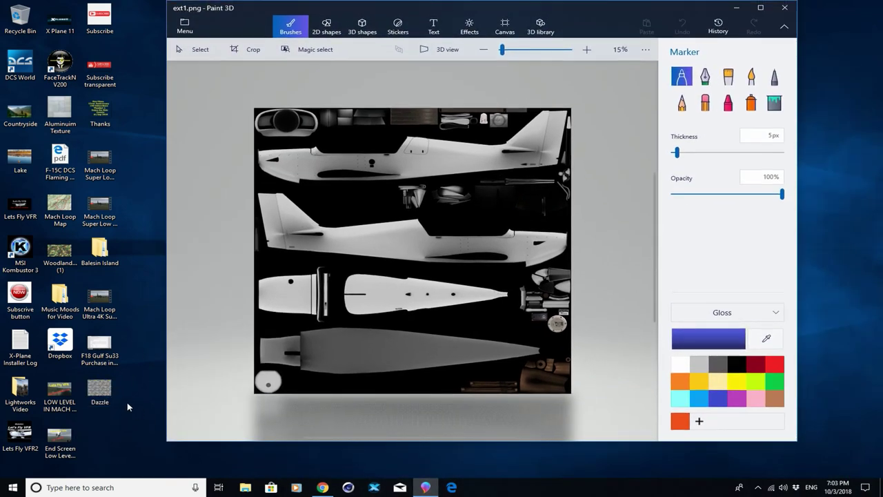
{"action": "mouse_move", "coordinate": [102, 392]}
{"action": "left_mouse_down"}
{"action": "mouse_move", "coordinate": [110, 401]}
{"action": "mouse_move", "coordinate": [293, 243]}
{"action": "mouse_move", "coordinate": [310, 181]}
{"action": "mouse_move", "coordinate": [428, 164]}
{"action": "left_mouse_up"}
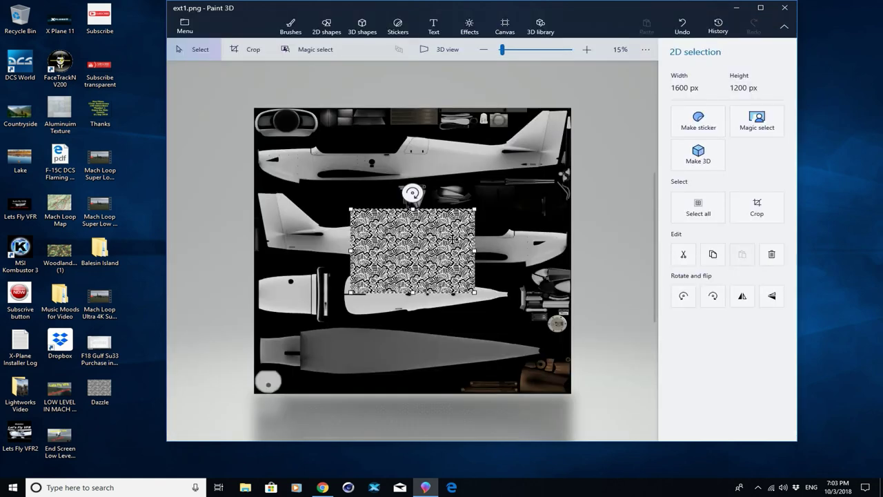
Step: Shrink the Dazzle image to a small patch near the top, copy it, and commit it
{"action": "left_click_drag", "start_coordinate": [415, 249], "coordinate": [427, 164]}
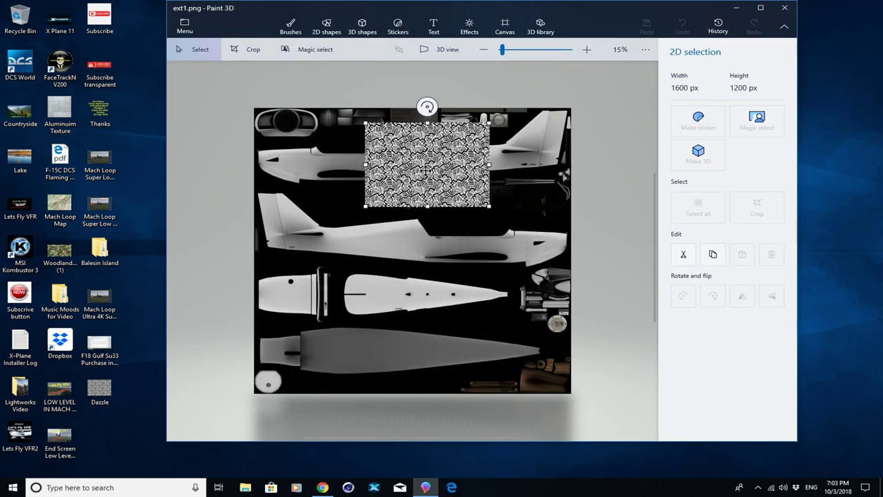
{"action": "left_click_drag", "start_coordinate": [490, 121], "coordinate": [290, 186]}
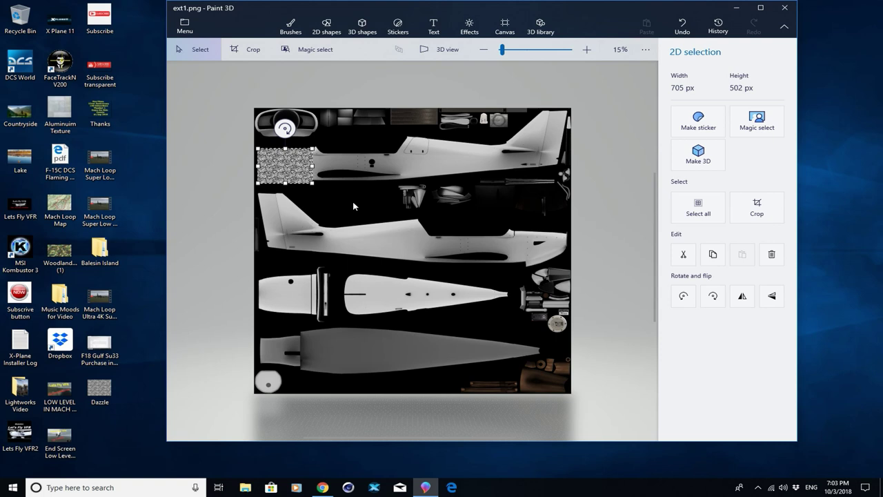
{"action": "key", "text": "ctrl+c"}
{"action": "left_click", "coordinate": [648, 150]}
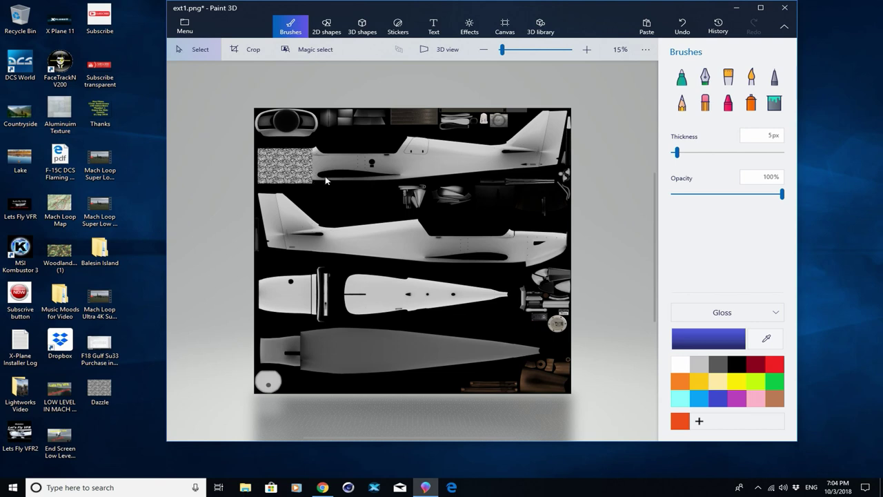
Step: Maximize the window and place a second, slightly taller patch beside the first
{"action": "left_click", "coordinate": [760, 8]}
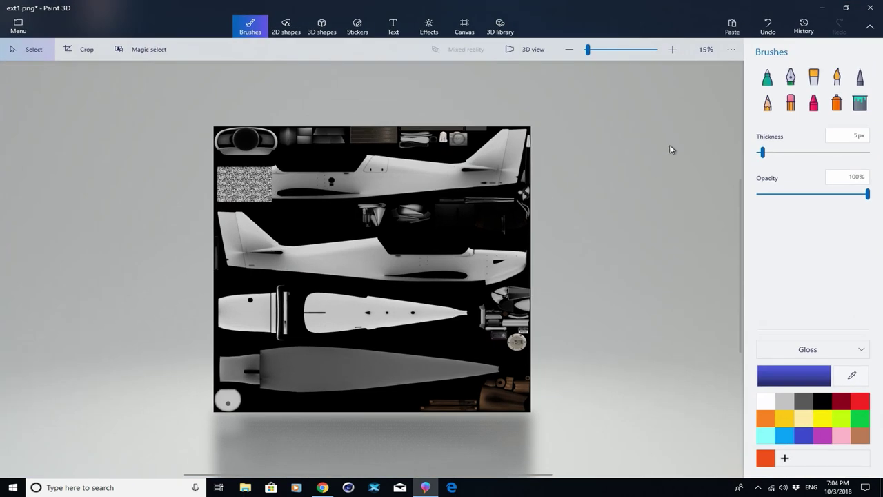
{"action": "scroll", "coordinate": [665, 152], "scroll_direction": "up", "scroll_amount": 4}
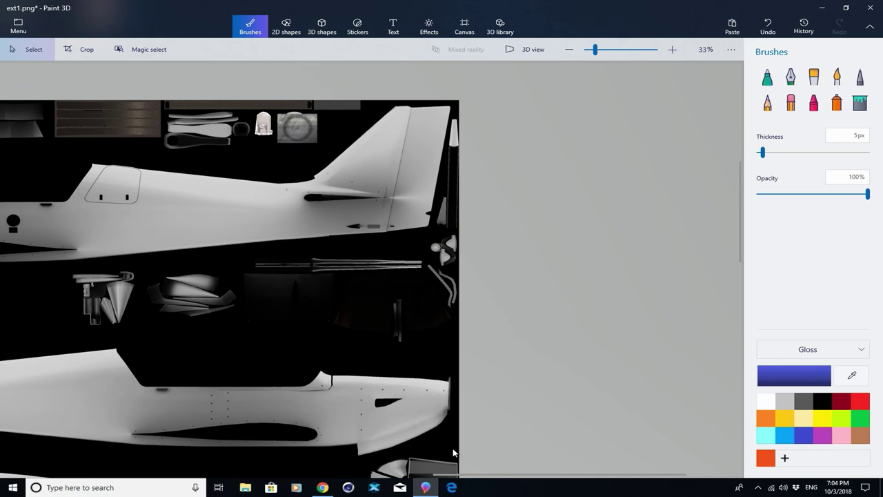
{"action": "left_click_drag", "start_coordinate": [459, 474], "coordinate": [175, 474]}
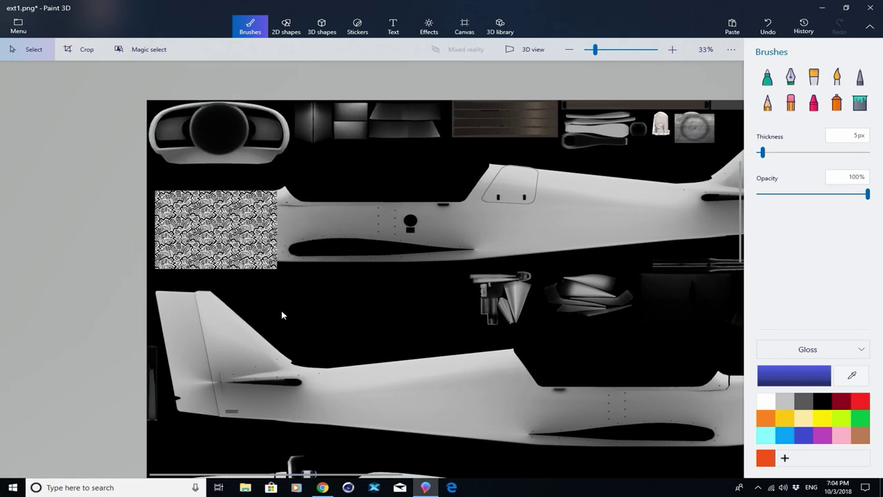
{"action": "key", "text": "ctrl+z"}
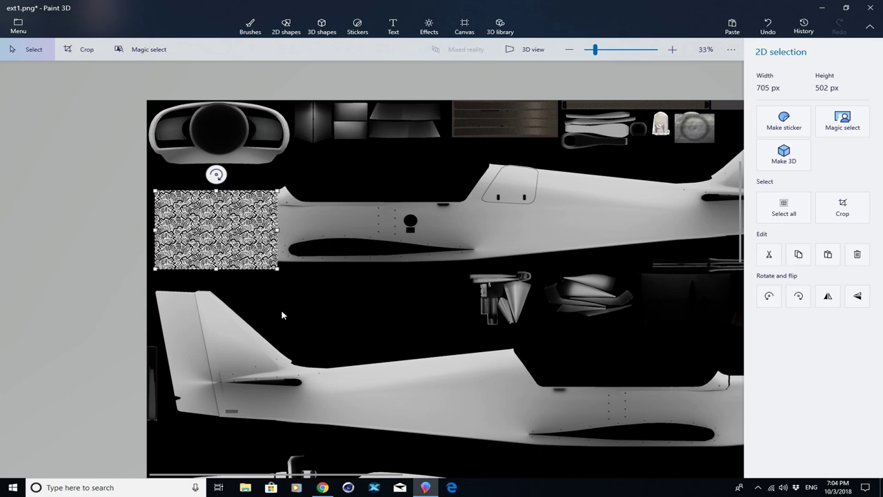
{"action": "left_click_drag", "start_coordinate": [230, 229], "coordinate": [340, 227]}
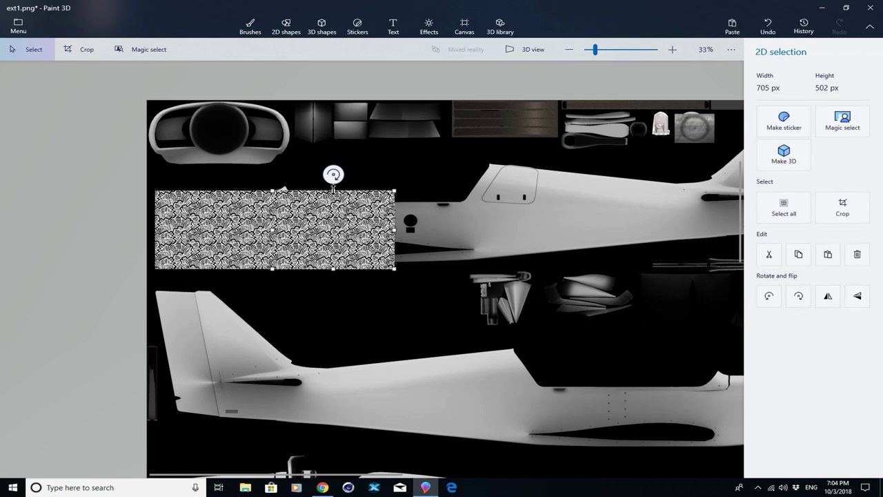
{"action": "left_click_drag", "start_coordinate": [333, 190], "coordinate": [333, 187]}
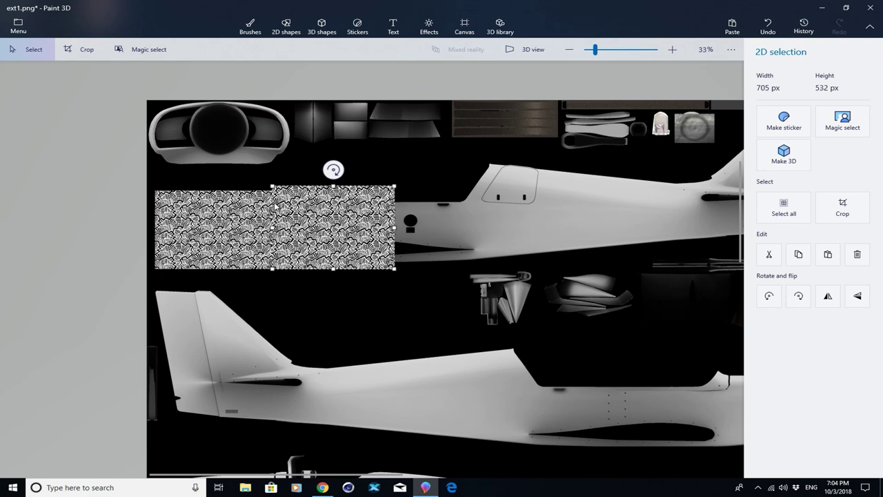
{"action": "mouse_move", "coordinate": [333, 169]}
{"action": "left_mouse_down"}
{"action": "mouse_move", "coordinate": [336, 178]}
{"action": "mouse_move", "coordinate": [333, 170]}
{"action": "left_mouse_up"}
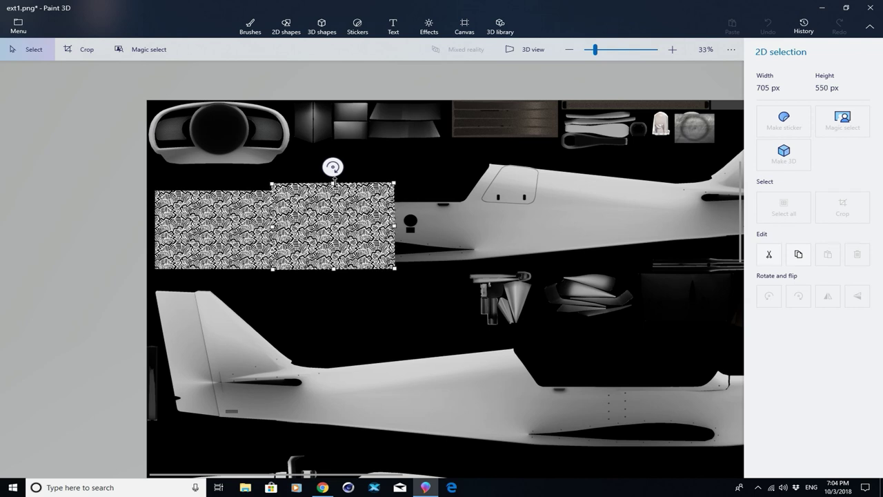
{"action": "left_click_drag", "start_coordinate": [335, 181], "coordinate": [336, 185]}
{"action": "key", "text": "b"}
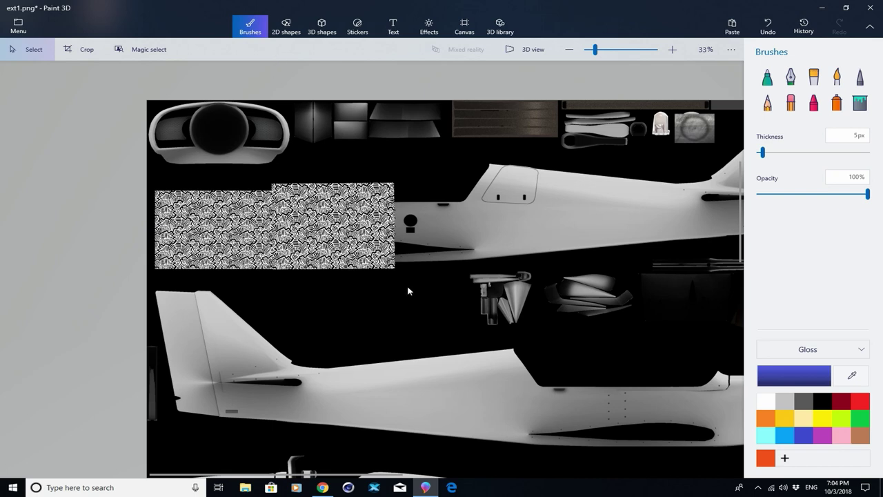
Step: Paste three more patches along the upper fuselage, including near the canopy and in the gap
{"action": "key", "text": "ctrl+z"}
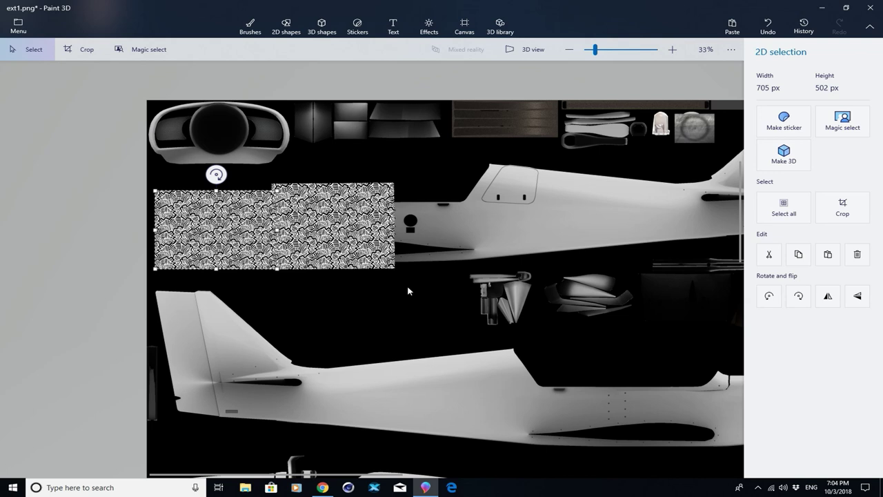
{"action": "left_click_drag", "start_coordinate": [246, 233], "coordinate": [453, 228]}
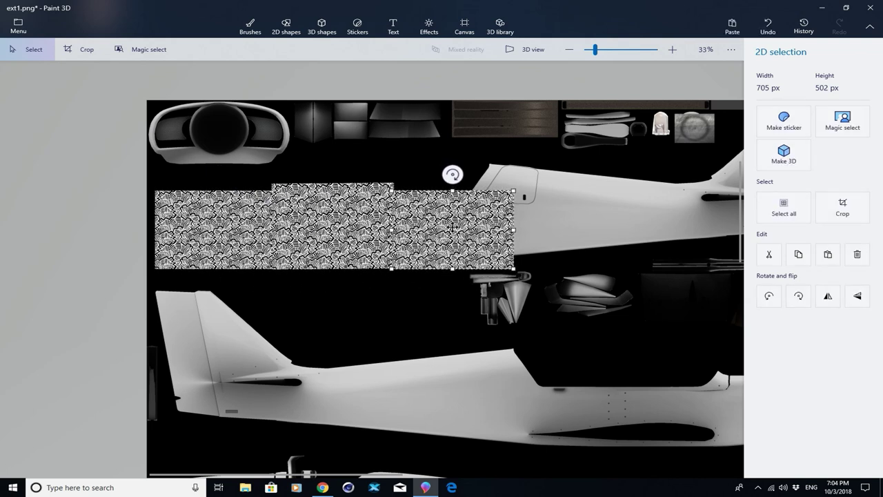
{"action": "left_click", "coordinate": [583, 265]}
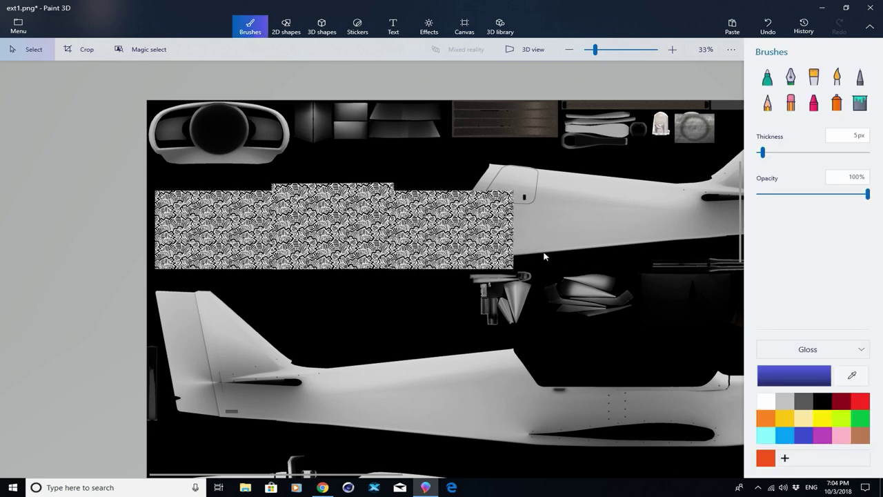
{"action": "key", "text": "ctrl+v"}
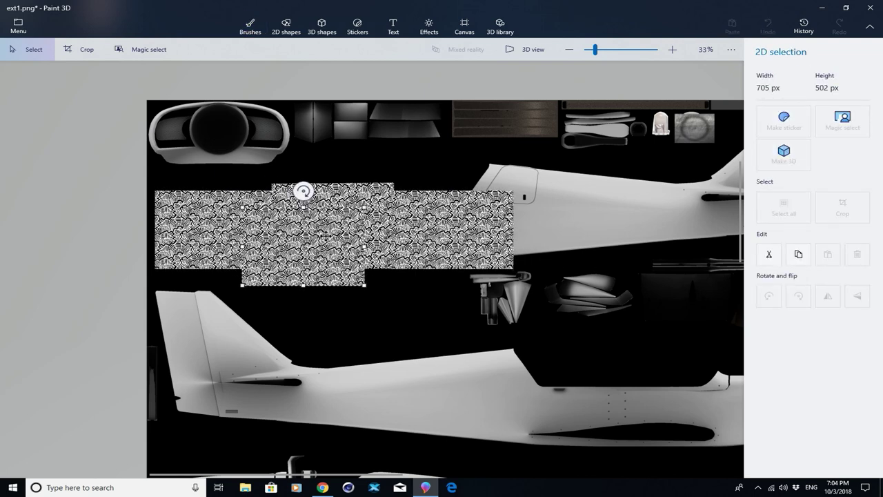
{"action": "left_click_drag", "start_coordinate": [324, 236], "coordinate": [572, 185]}
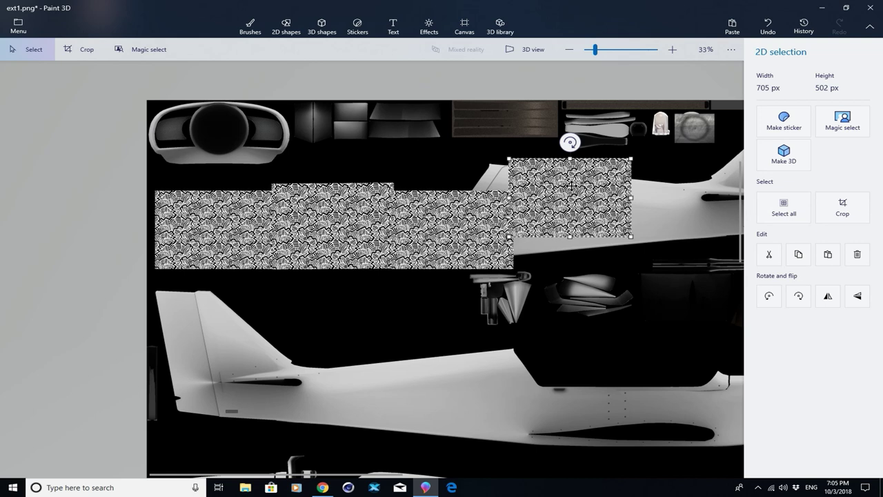
{"action": "key", "text": "b"}
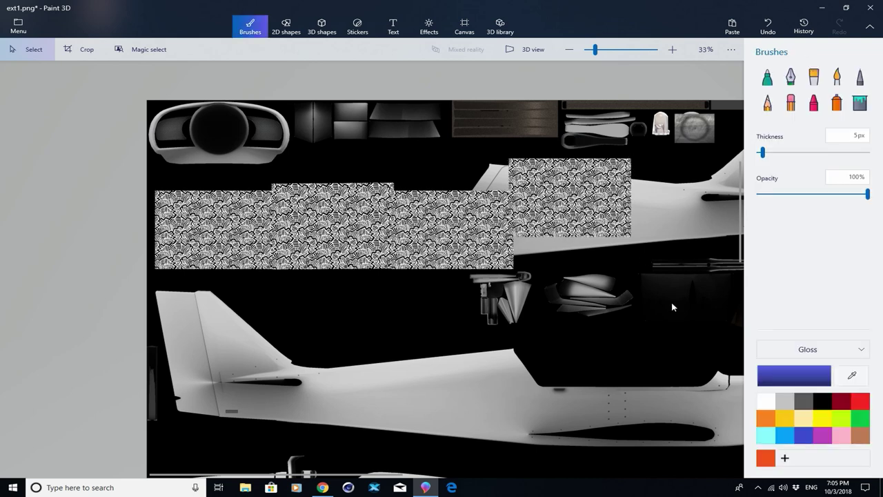
{"action": "key", "text": "ctrl+v"}
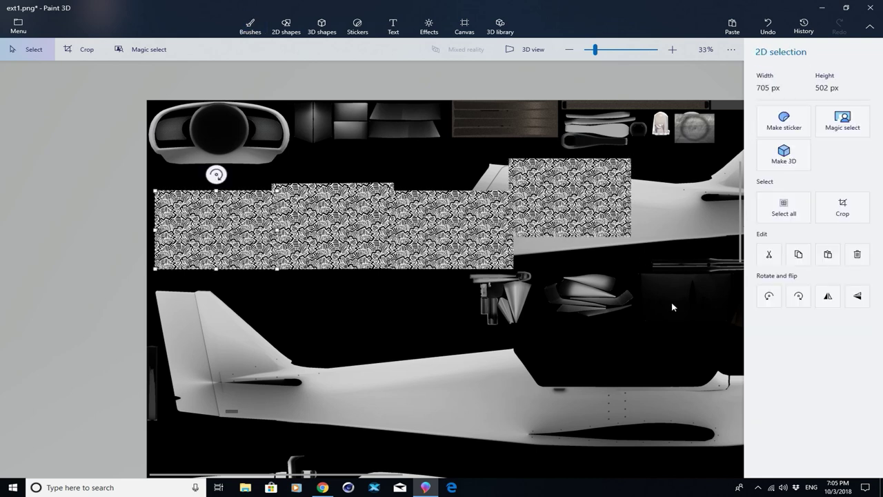
{"action": "left_click_drag", "start_coordinate": [235, 234], "coordinate": [509, 209]}
{"action": "left_click", "coordinate": [409, 167]}
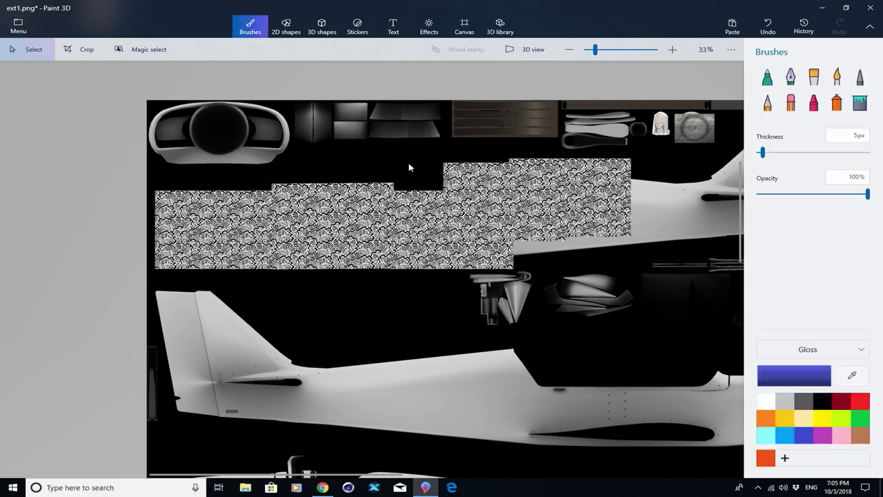
Step: Add three more dazzle patches over the rear fuselage band, ending beside the tail
{"action": "mouse_move", "coordinate": [602, 338]}
{"action": "left_mouse_down"}
{"action": "mouse_move", "coordinate": [400, 332]}
{"action": "mouse_move", "coordinate": [374, 342]}
{"action": "left_mouse_up"}
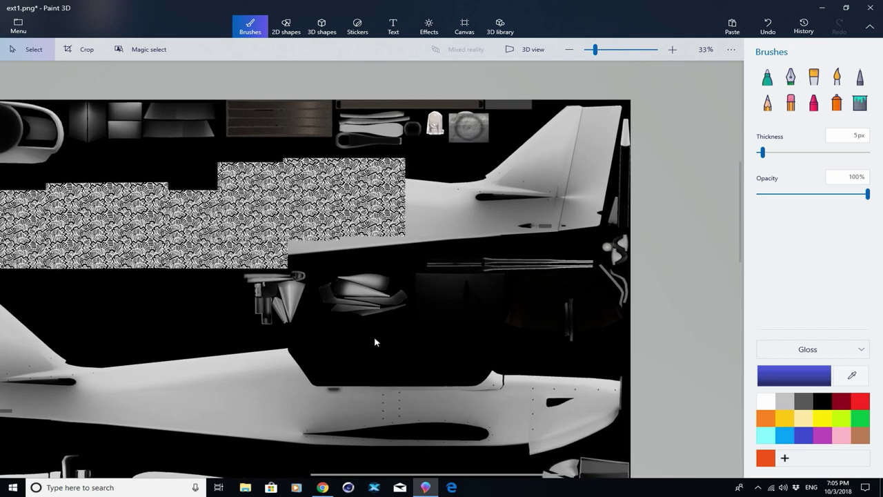
{"action": "key", "text": "ctrl+v"}
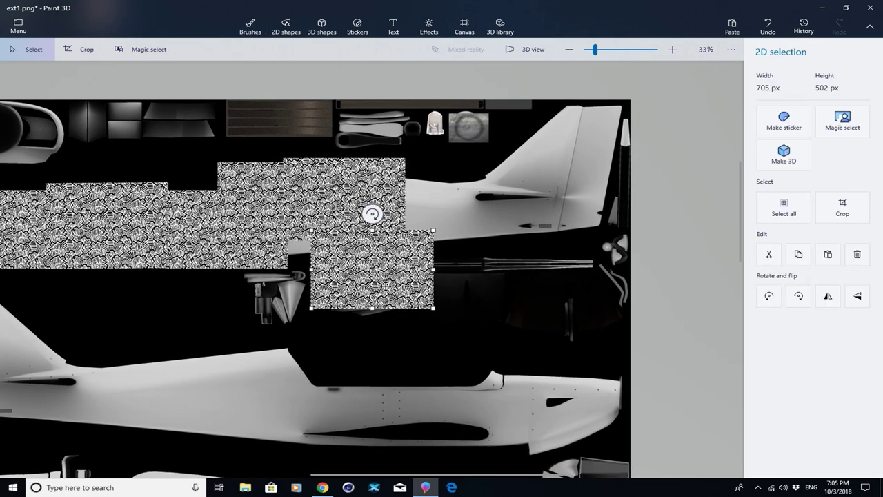
{"action": "mouse_move", "coordinate": [386, 284]}
{"action": "left_mouse_down"}
{"action": "mouse_move", "coordinate": [329, 223]}
{"action": "mouse_move", "coordinate": [363, 242]}
{"action": "mouse_move", "coordinate": [358, 234]}
{"action": "left_mouse_up"}
{"action": "key", "text": "b"}
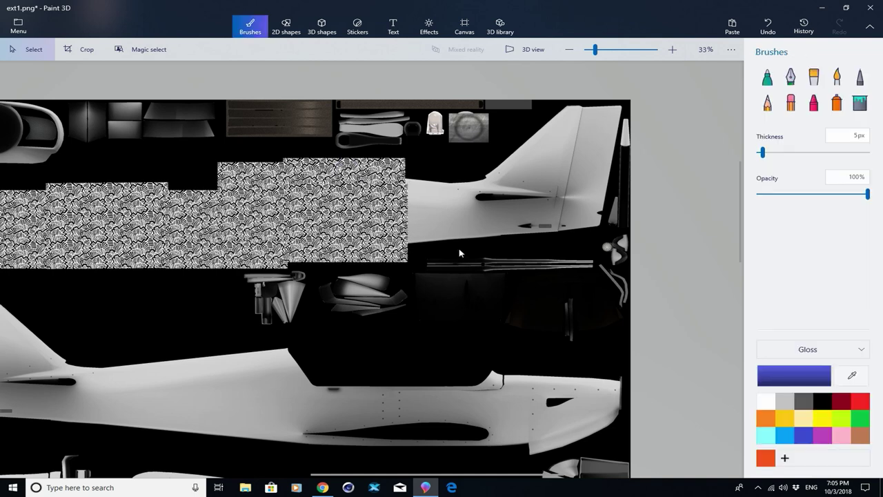
{"action": "key", "text": "ctrl+v"}
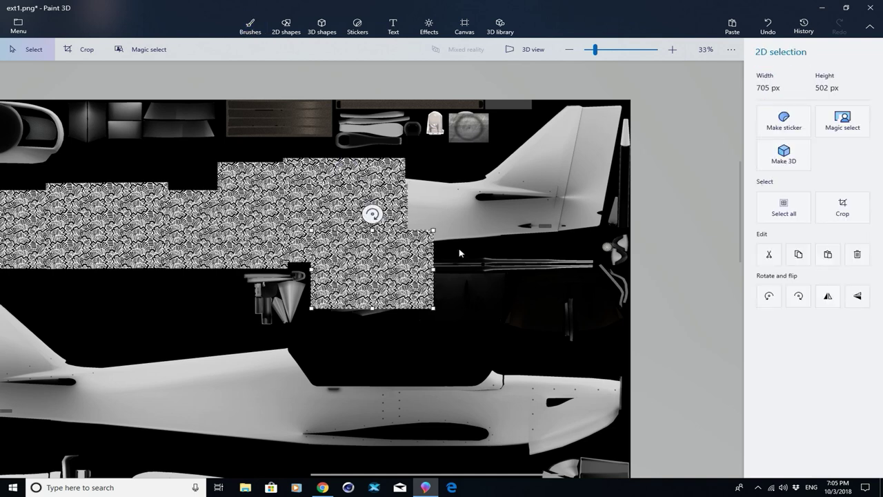
{"action": "left_click_drag", "start_coordinate": [461, 252], "coordinate": [463, 222]}
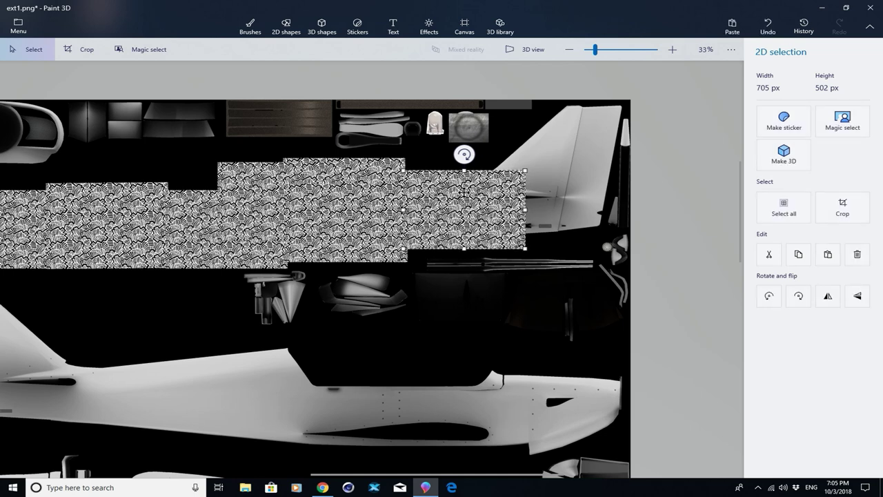
{"action": "key", "text": "b"}
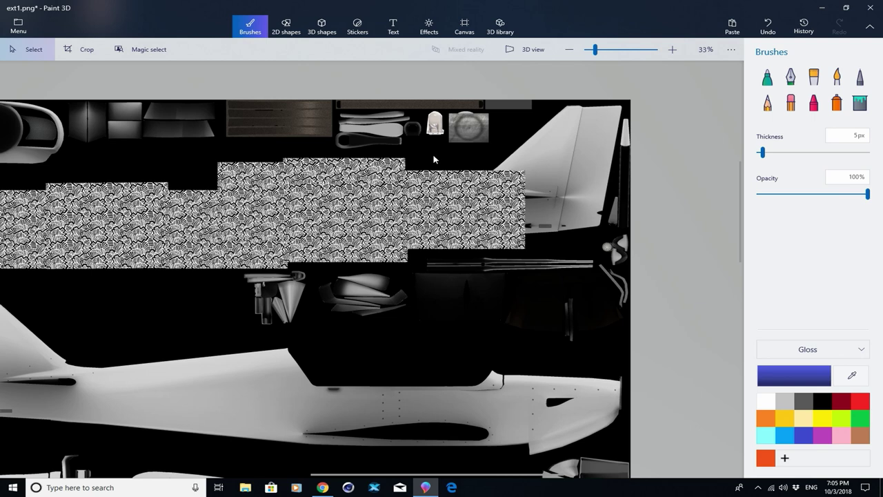
{"action": "key", "text": "ctrl+v"}
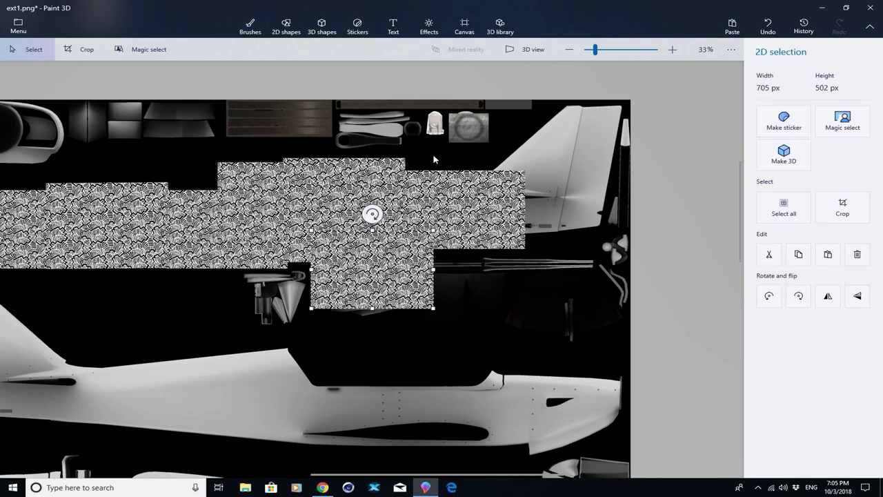
{"action": "left_click_drag", "start_coordinate": [373, 240], "coordinate": [538, 202]}
{"action": "left_click", "coordinate": [512, 129]}
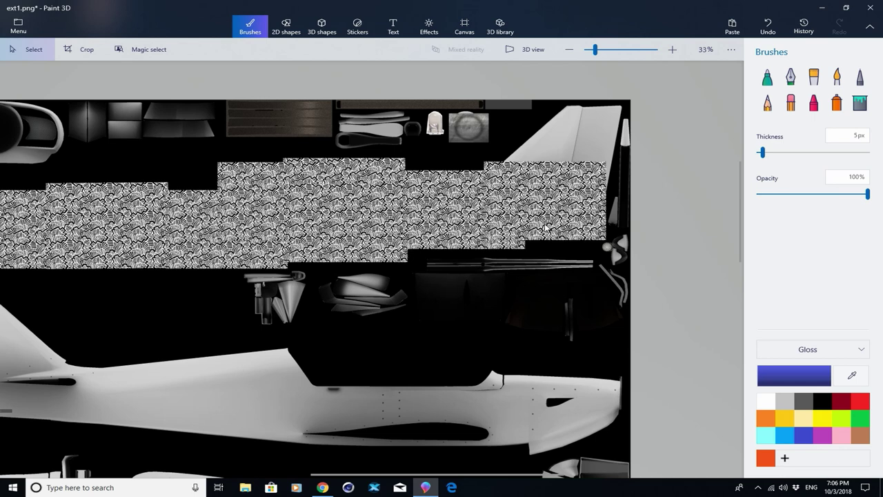
Step: Place two dazzle patches in the upper right block, stretching one past the top edge
{"action": "key", "text": "ctrl+v"}
{"action": "left_click_drag", "start_coordinate": [379, 272], "coordinate": [563, 155]}
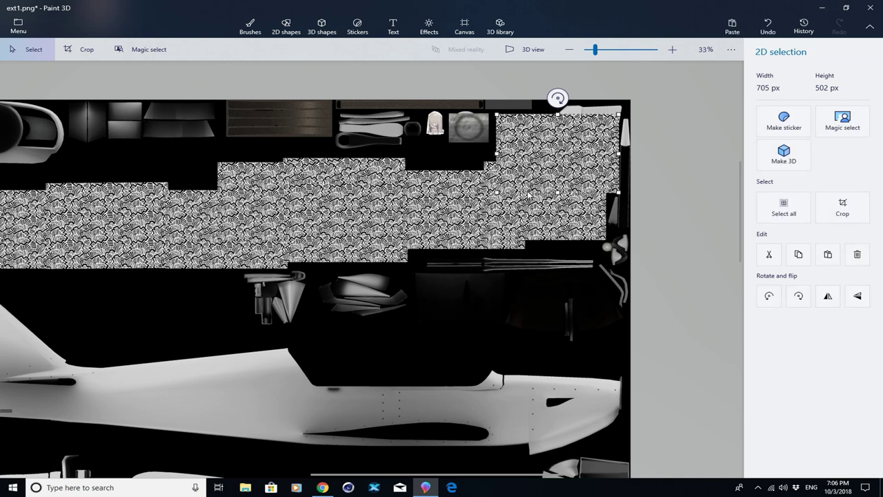
{"action": "left_click_drag", "start_coordinate": [523, 180], "coordinate": [517, 179]}
{"action": "left_click", "coordinate": [660, 211]}
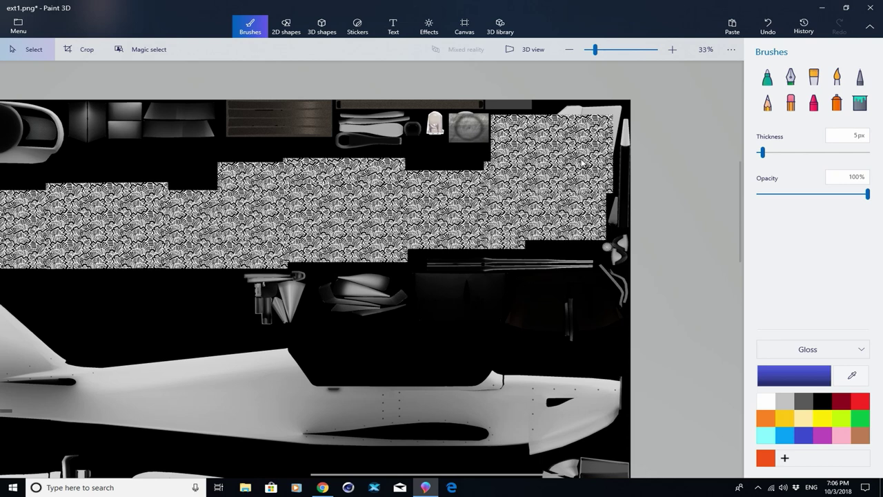
{"action": "key", "text": "ctrl+v"}
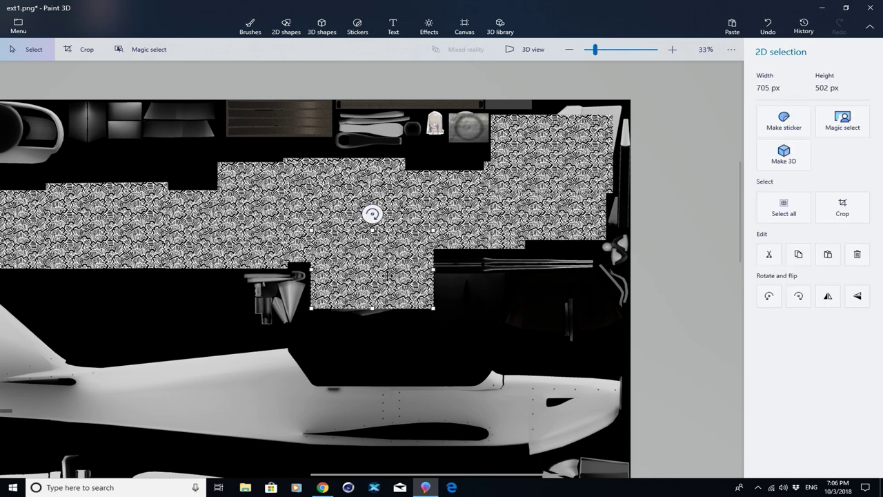
{"action": "left_click_drag", "start_coordinate": [392, 264], "coordinate": [583, 163]}
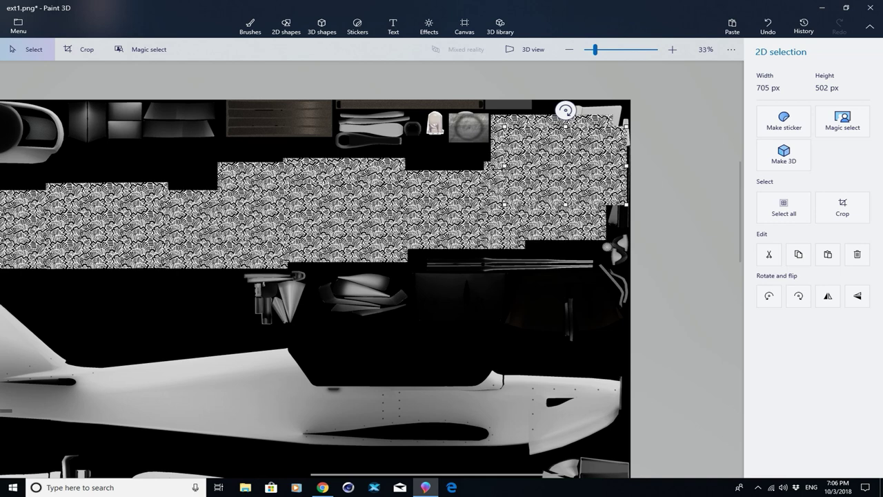
{"action": "left_click_drag", "start_coordinate": [502, 166], "coordinate": [586, 139]}
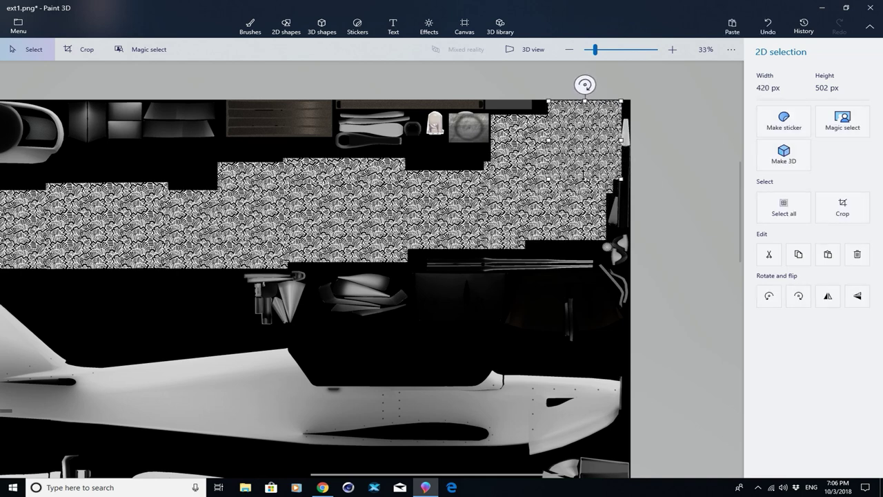
{"action": "left_click_drag", "start_coordinate": [585, 178], "coordinate": [579, 145]}
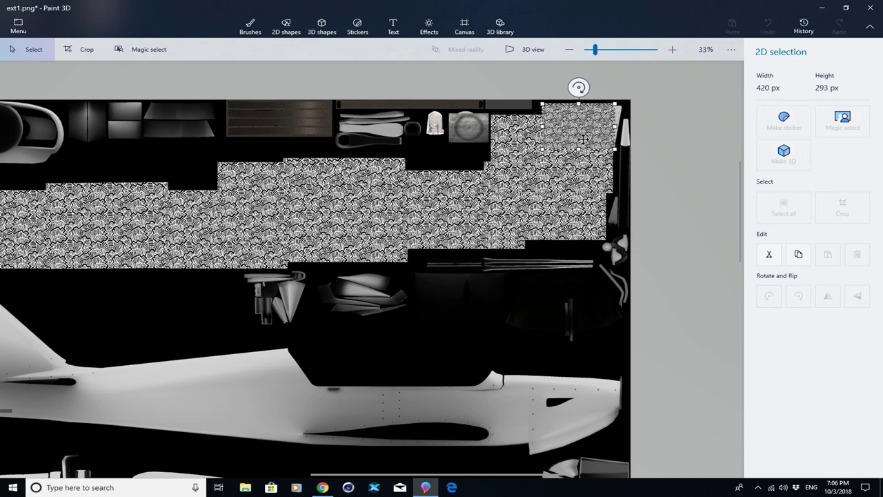
{"action": "left_click_drag", "start_coordinate": [581, 99], "coordinate": [561, 63]}
{"action": "key", "text": "b"}
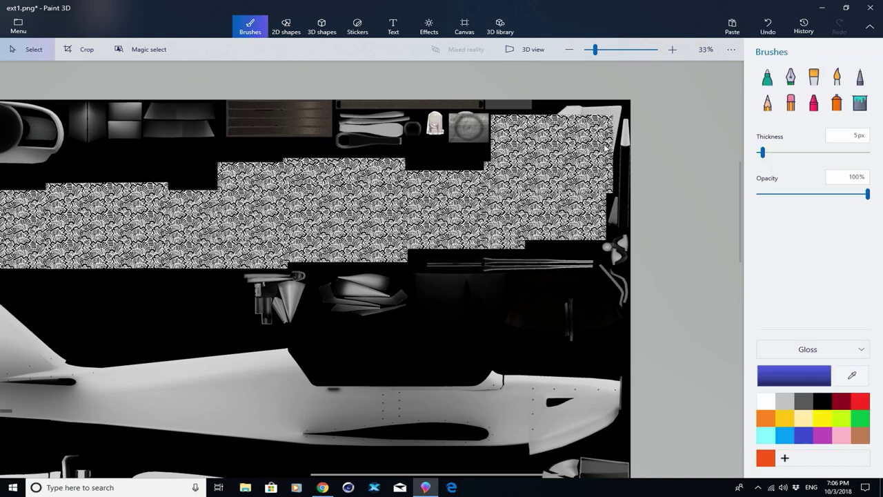
Step: Paste a patch over the texture's top-right corner and trim its width slightly
{"action": "key", "text": "ctrl+v"}
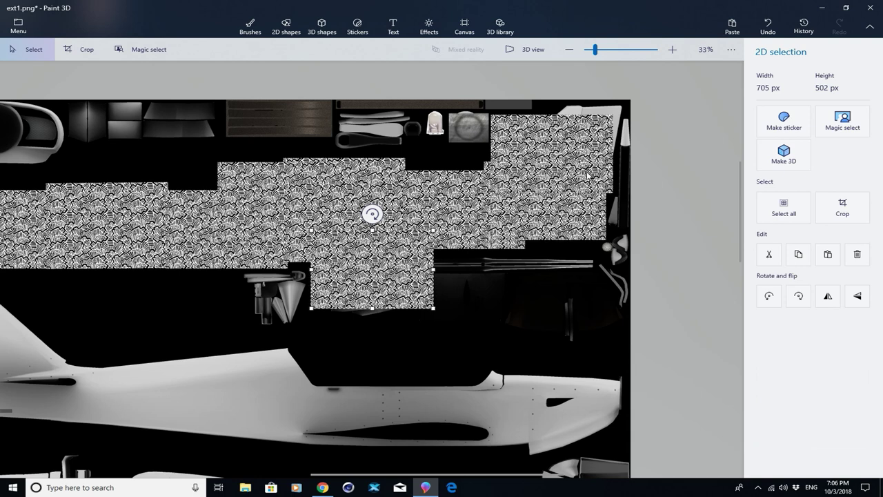
{"action": "left_click_drag", "start_coordinate": [372, 275], "coordinate": [563, 114]}
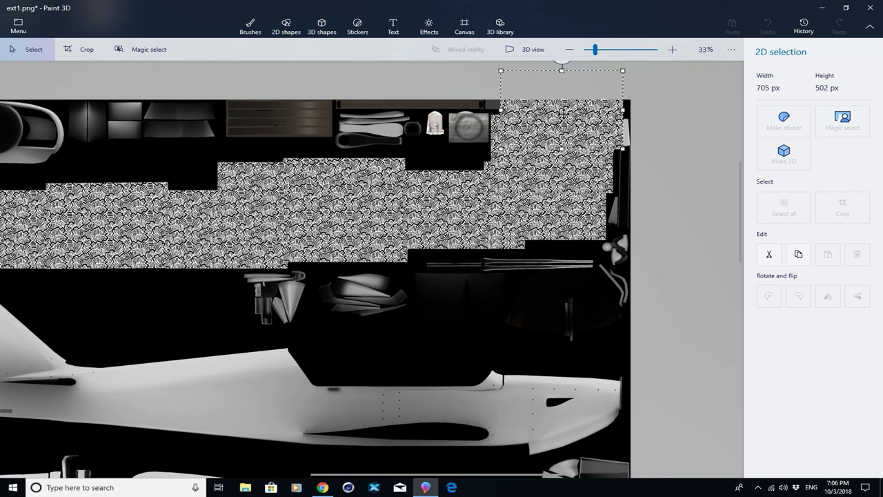
{"action": "left_click_drag", "start_coordinate": [564, 113], "coordinate": [564, 112]}
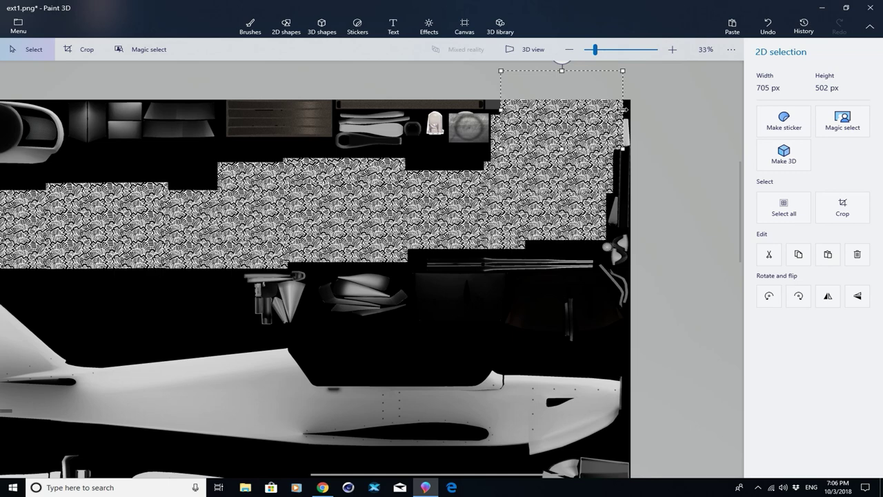
{"action": "left_click_drag", "start_coordinate": [623, 109], "coordinate": [622, 109]}
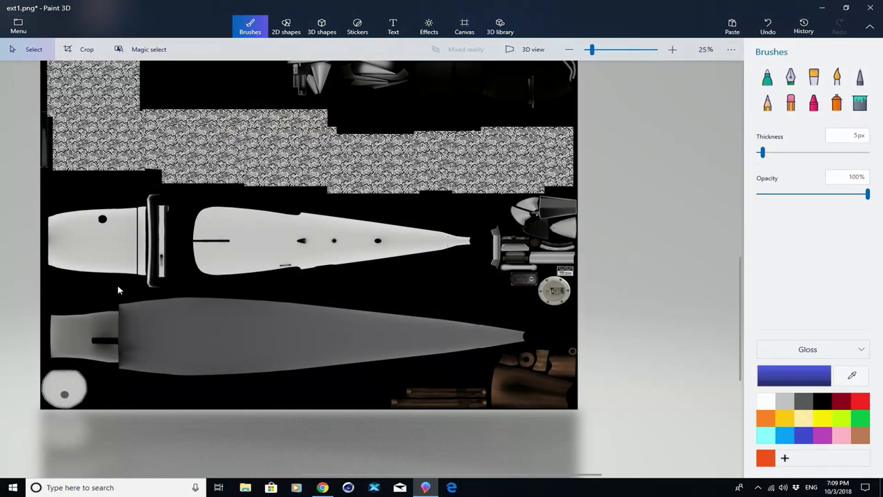
Step: Cover the white left piece with a dazzle pattern patch
{"action": "key", "text": "ctrl+v"}
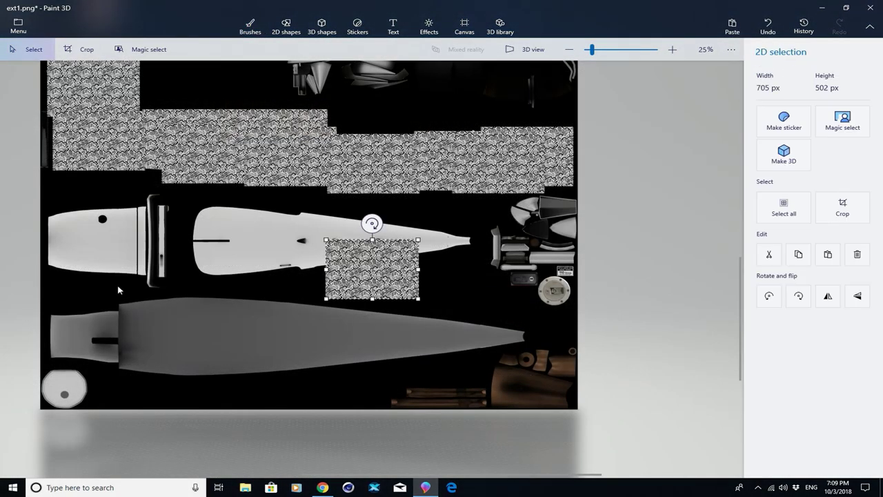
{"action": "left_click_drag", "start_coordinate": [386, 273], "coordinate": [144, 226]}
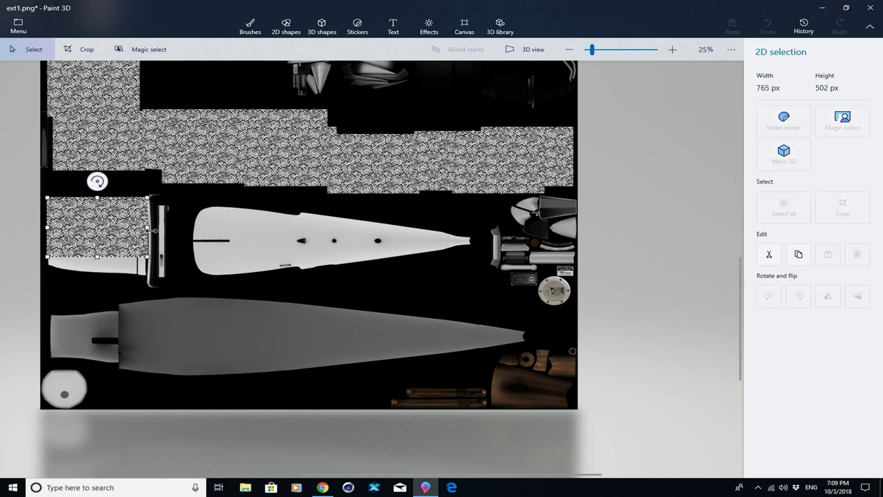
{"action": "left_click_drag", "start_coordinate": [177, 229], "coordinate": [177, 229]}
{"action": "left_click_drag", "start_coordinate": [119, 231], "coordinate": [118, 223]}
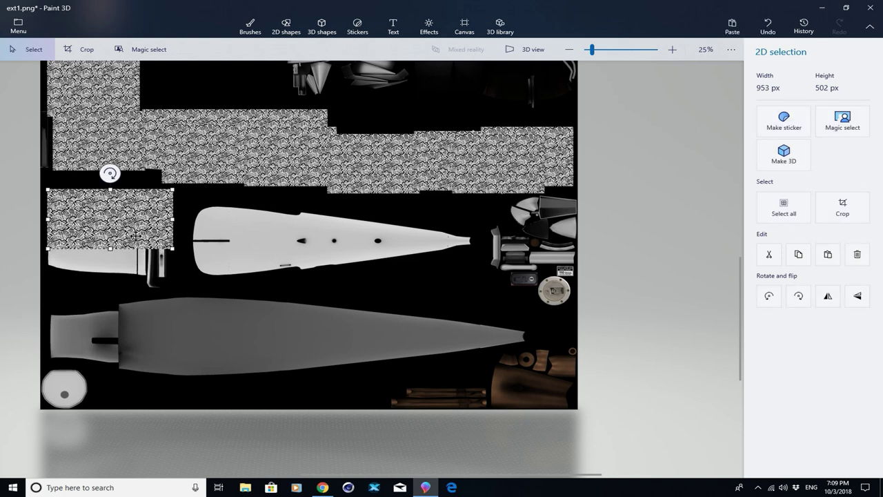
{"action": "left_click_drag", "start_coordinate": [87, 224], "coordinate": [100, 263]}
{"action": "key", "text": "b"}
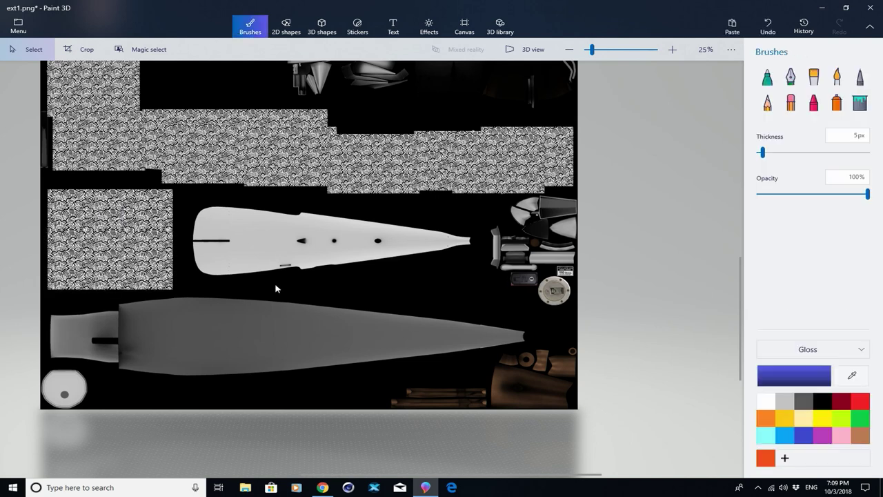
Step: Paste several patches along the tapered fuselage piece to cover its white areas
{"action": "key", "text": "ctrl+v"}
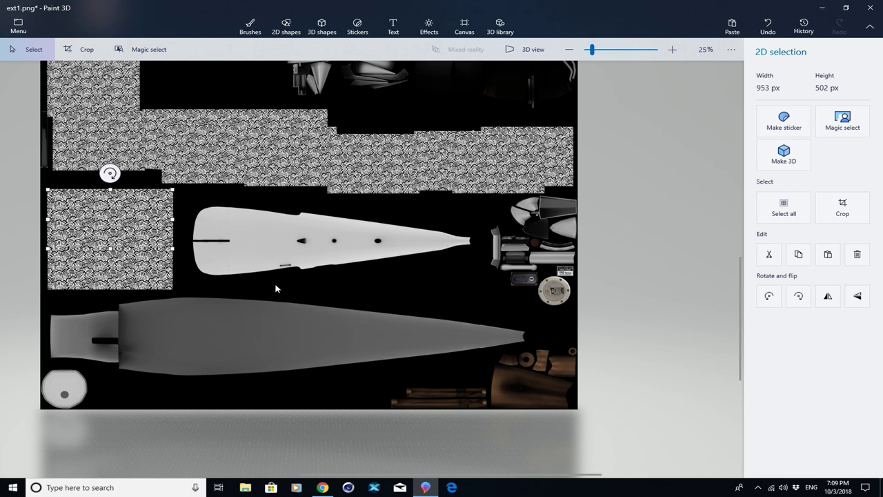
{"action": "left_click_drag", "start_coordinate": [125, 218], "coordinate": [261, 225]}
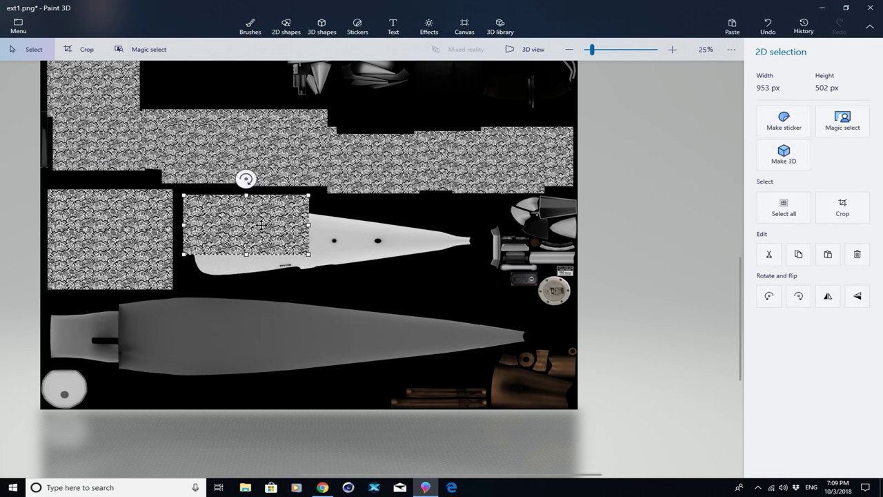
{"action": "key", "text": "ctrl+v"}
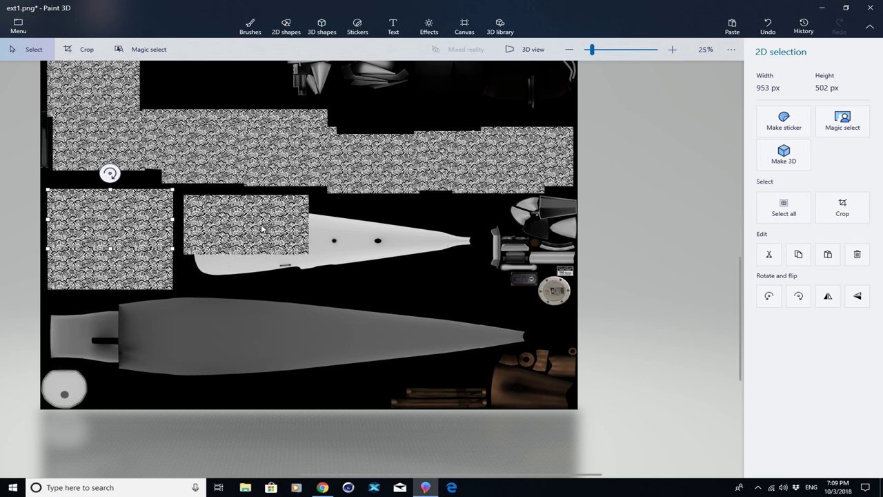
{"action": "mouse_move", "coordinate": [123, 229]}
{"action": "left_mouse_down"}
{"action": "mouse_move", "coordinate": [248, 268]}
{"action": "mouse_move", "coordinate": [265, 263]}
{"action": "mouse_move", "coordinate": [258, 262]}
{"action": "left_mouse_up"}
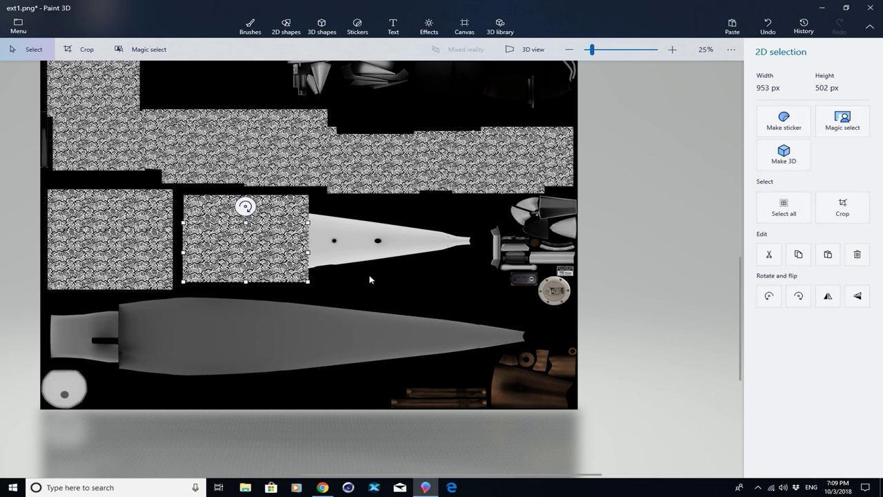
{"action": "left_click", "coordinate": [370, 279]}
{"action": "key", "text": "ctrl+z"}
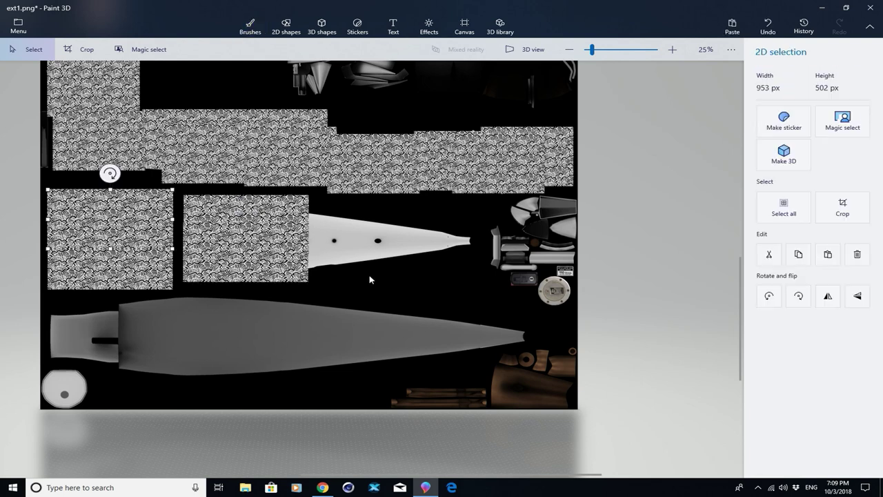
{"action": "mouse_move", "coordinate": [132, 227]}
{"action": "left_mouse_down"}
{"action": "mouse_move", "coordinate": [265, 262]}
{"action": "mouse_move", "coordinate": [383, 245]}
{"action": "left_mouse_up"}
{"action": "key", "text": "b"}
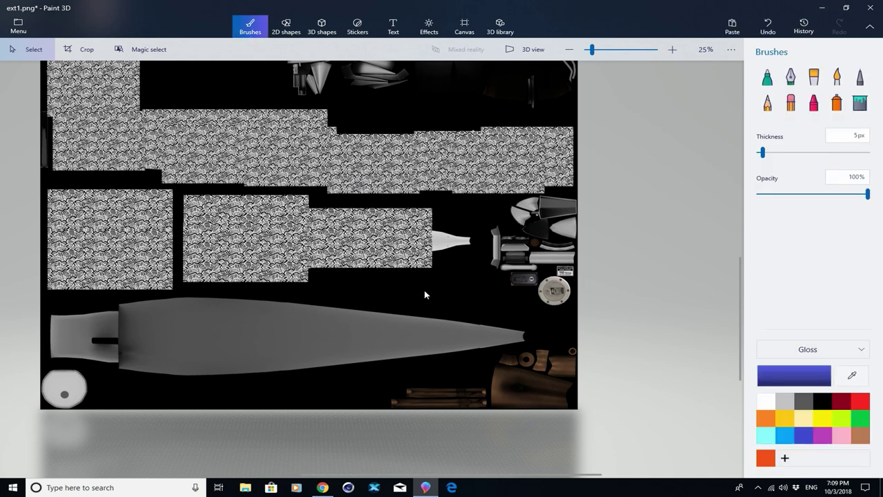
{"action": "key", "text": "ctrl+v"}
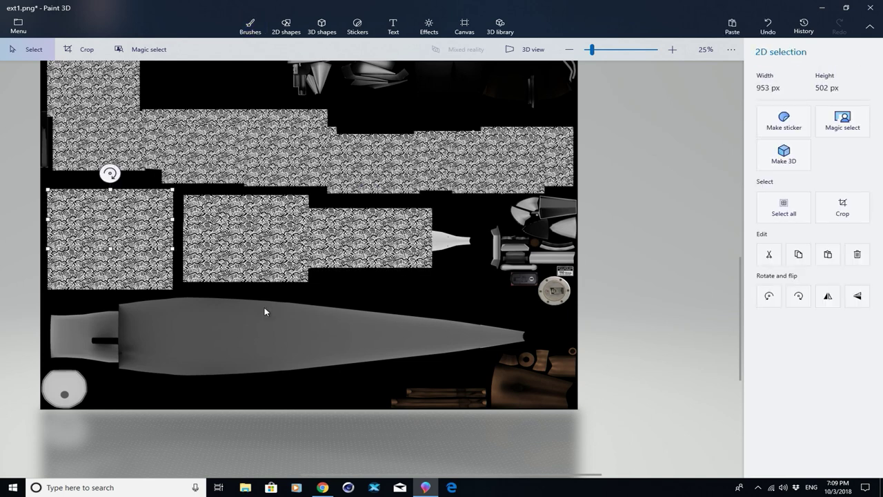
{"action": "left_click_drag", "start_coordinate": [131, 232], "coordinate": [418, 254]}
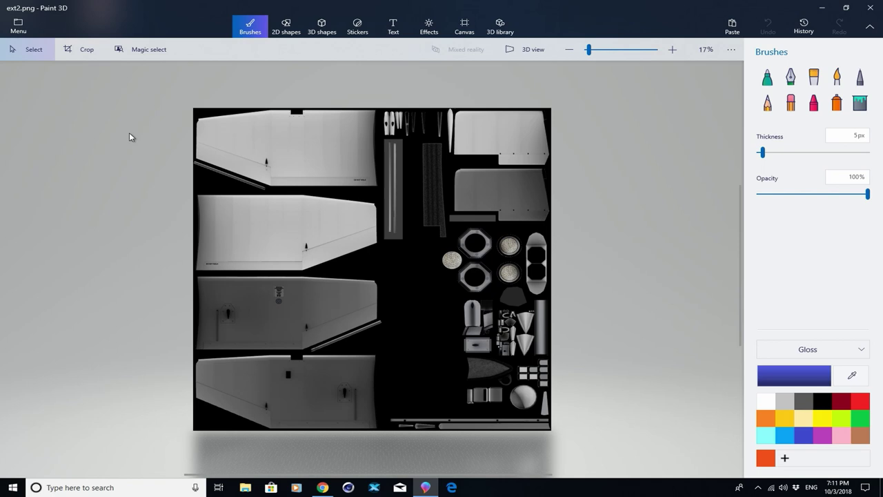
Step: Paste dazzle patches into the top-left corner of the ext2.png wing panel
{"action": "key", "text": "ctrl+v"}
{"action": "left_click_drag", "start_coordinate": [235, 283], "coordinate": [232, 124]}
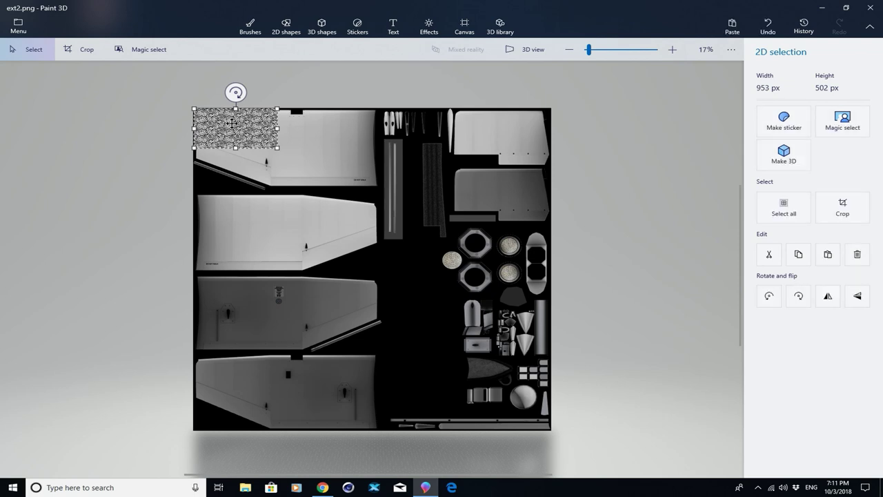
{"action": "key", "text": "ctrl+v"}
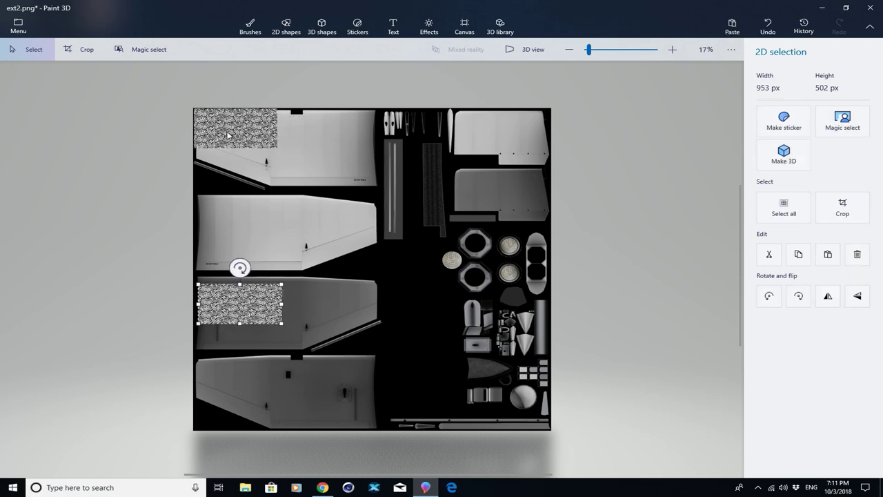
{"action": "left_click_drag", "start_coordinate": [249, 293], "coordinate": [244, 159]}
{"action": "left_click", "coordinate": [112, 269]}
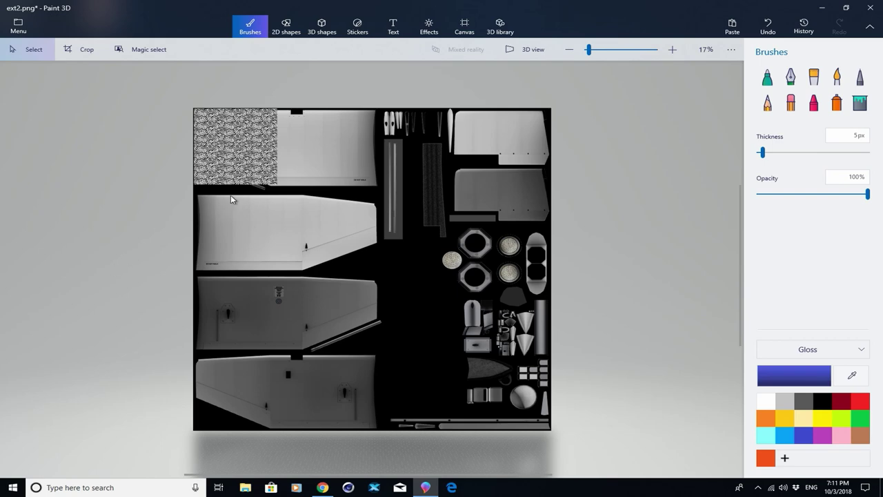
{"action": "scroll", "coordinate": [248, 184], "scroll_direction": "up", "scroll_amount": 4}
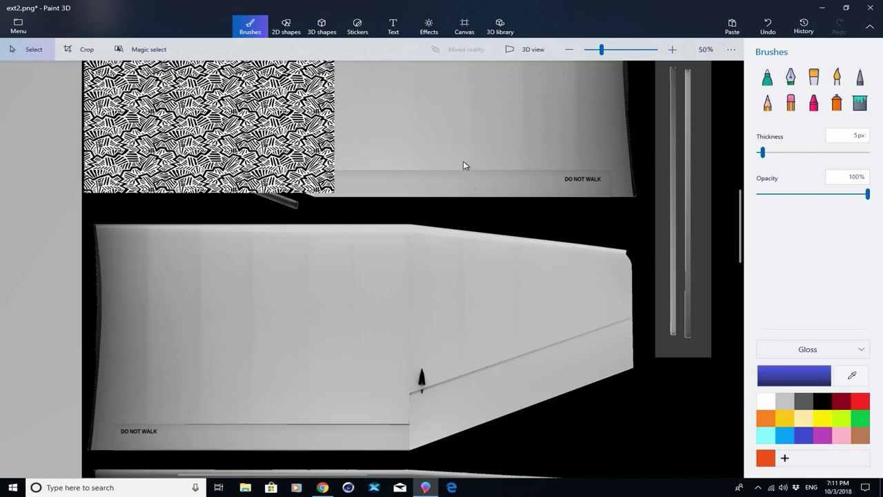
{"action": "scroll", "coordinate": [463, 166], "scroll_direction": "down", "scroll_amount": 3}
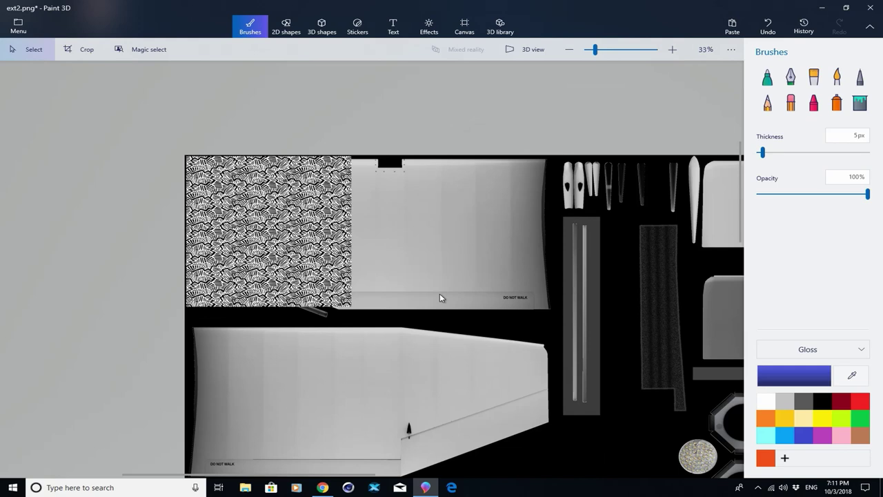
Step: Add more patches along the top of the wing panel and over the plain grey area
{"action": "key", "text": "ctrl+v"}
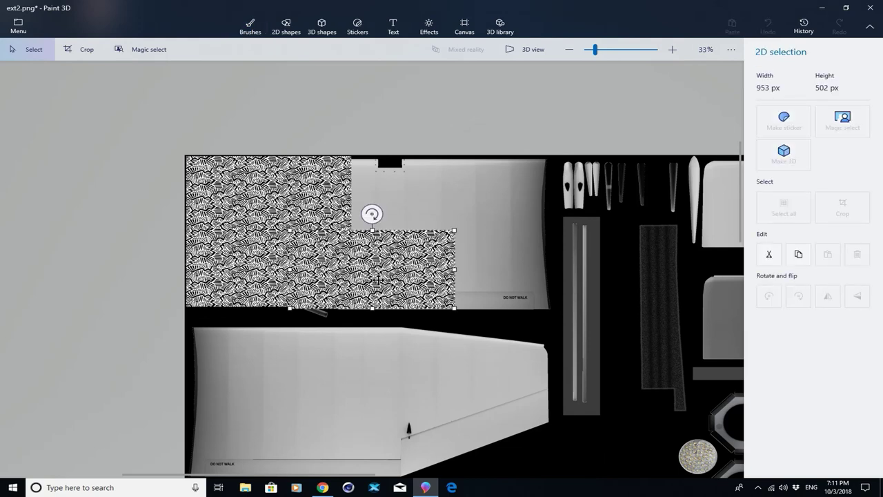
{"action": "left_click_drag", "start_coordinate": [379, 280], "coordinate": [436, 206]}
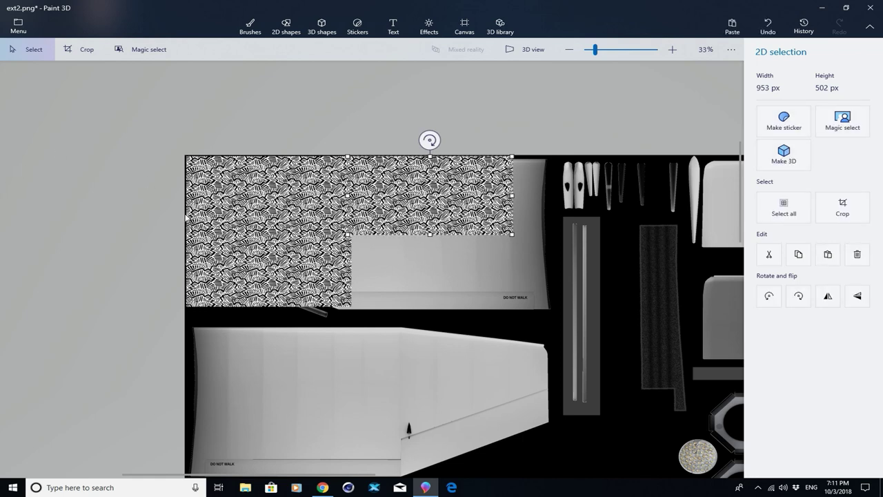
{"action": "key", "text": "b"}
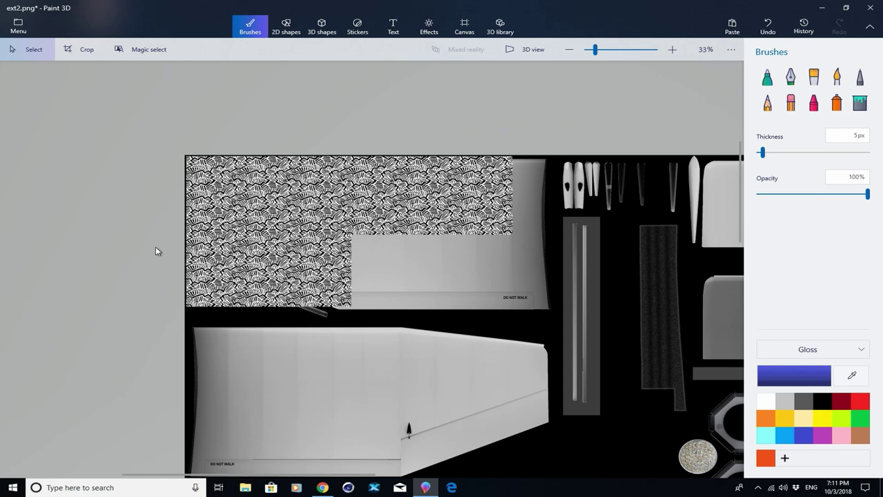
{"action": "key", "text": "ctrl+v"}
{"action": "left_click_drag", "start_coordinate": [339, 280], "coordinate": [389, 285]}
Step: Paste a dazzle copy over the right end of the upper-left strip and commit it
{"action": "left_click", "coordinate": [97, 283]}
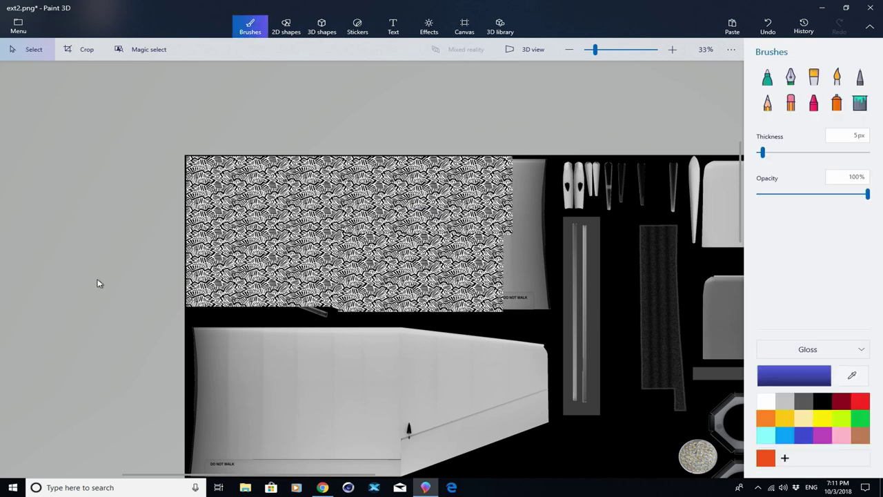
{"action": "key", "text": "ctrl+v"}
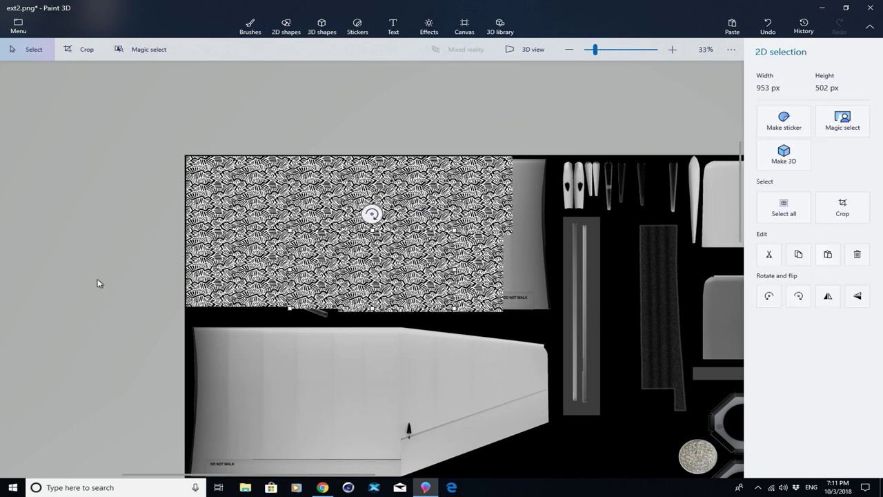
{"action": "left_click_drag", "start_coordinate": [352, 266], "coordinate": [422, 188]}
{"action": "left_click", "coordinate": [114, 118]}
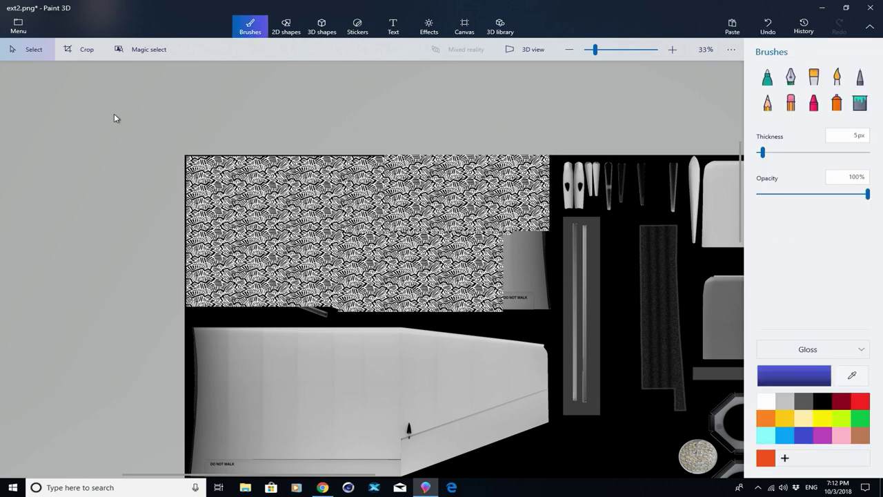
Step: Place another dazzle copy on the remaining grey area, stretched to fill the second panel's height
{"action": "key", "text": "ctrl+v"}
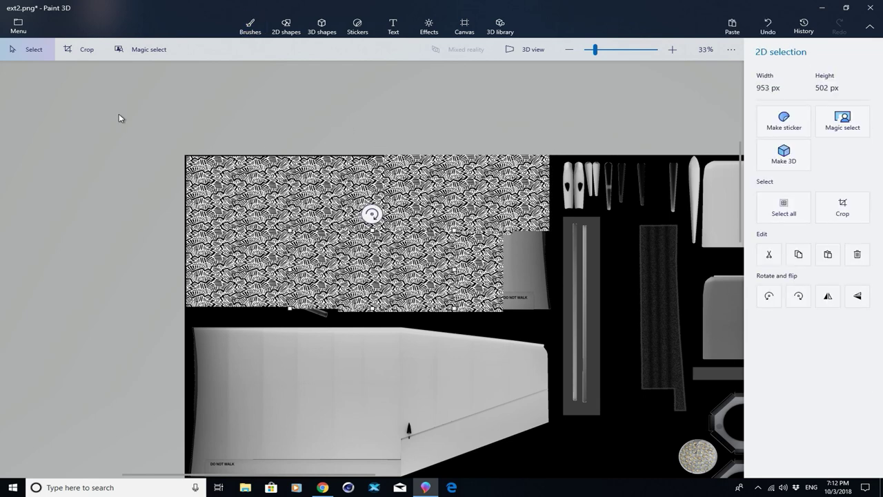
{"action": "left_click_drag", "start_coordinate": [403, 291], "coordinate": [495, 284]}
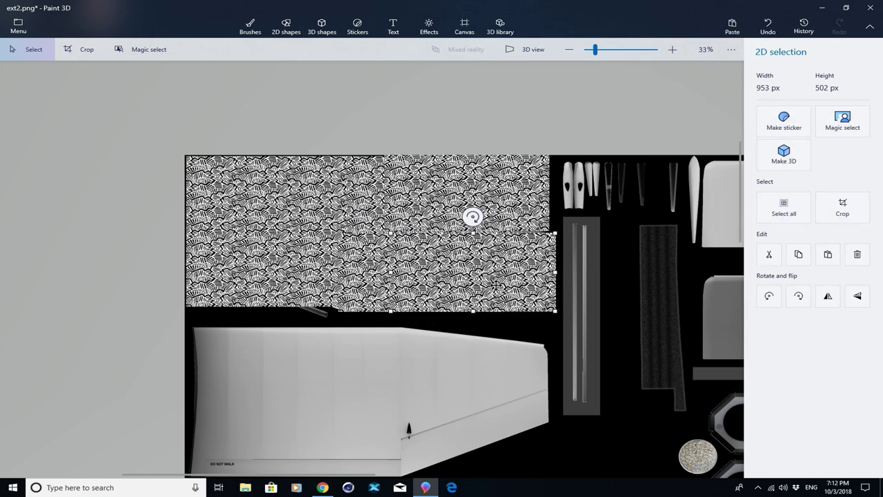
{"action": "mouse_move", "coordinate": [474, 233]}
{"action": "left_mouse_down"}
{"action": "mouse_move", "coordinate": [473, 217]}
{"action": "mouse_move", "coordinate": [473, 229]}
{"action": "left_mouse_up"}
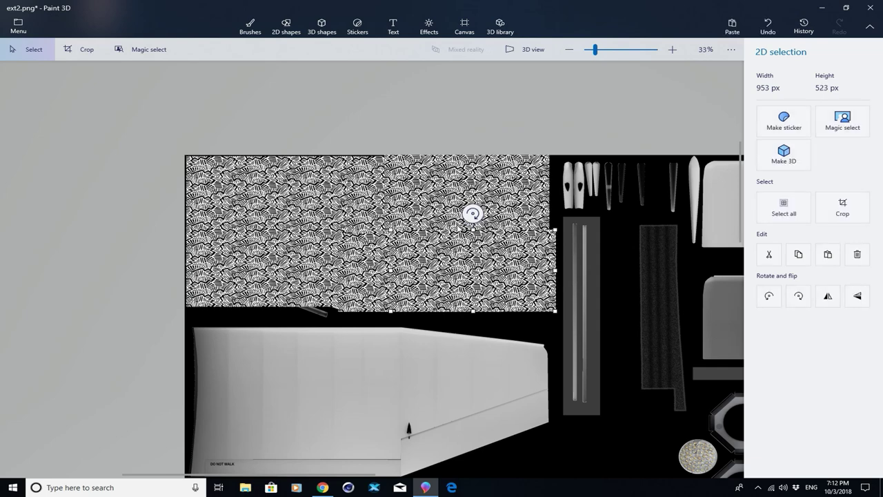
{"action": "left_click", "coordinate": [411, 124]}
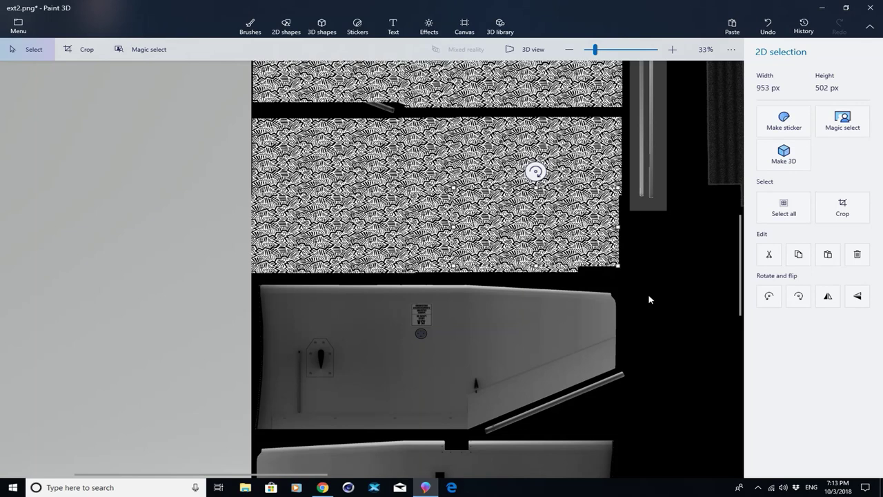
{"action": "left_click", "coordinate": [648, 299]}
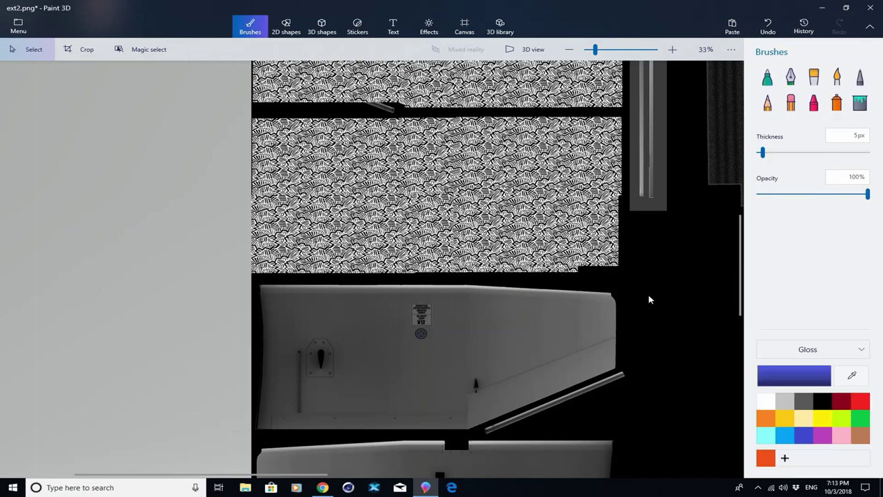
{"action": "scroll", "coordinate": [648, 299], "scroll_direction": "down", "scroll_amount": 5}
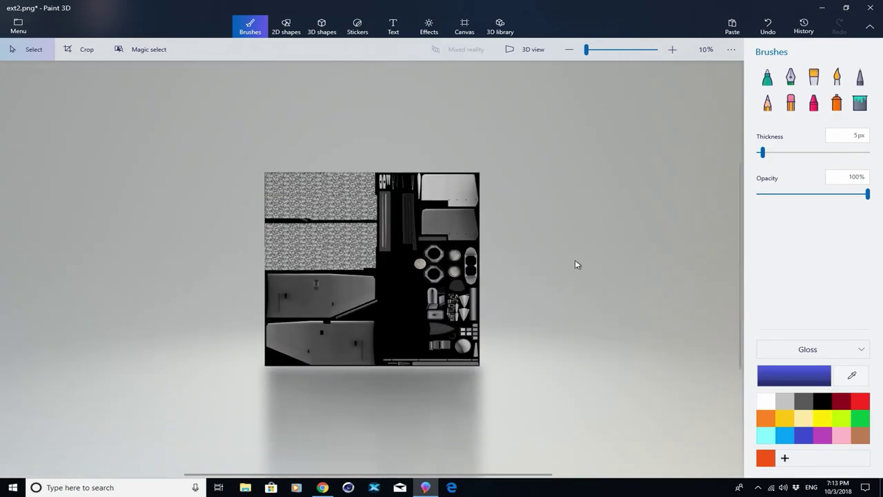
Step: Paste dazzle copies onto the top-right panel, covering its upper and lower parts
{"action": "key", "text": "ctrl+v"}
{"action": "left_click_drag", "start_coordinate": [295, 296], "coordinate": [439, 190]}
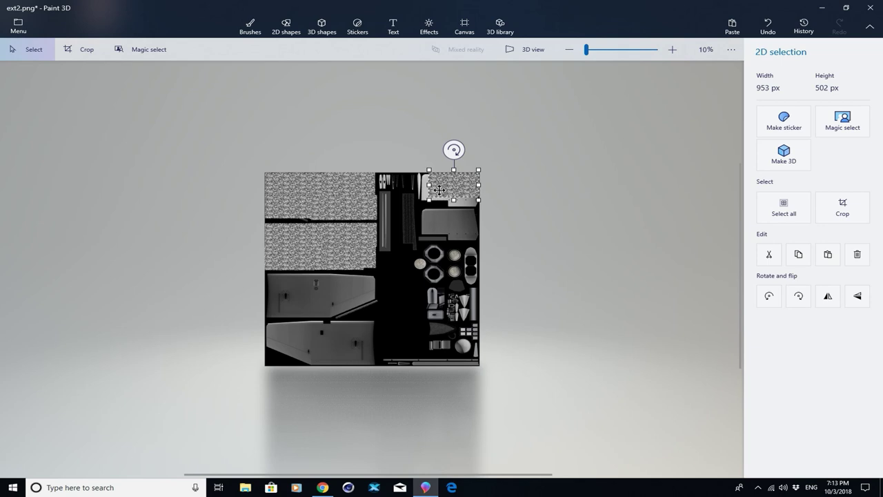
{"action": "scroll", "coordinate": [440, 190], "scroll_direction": "up", "scroll_amount": 4}
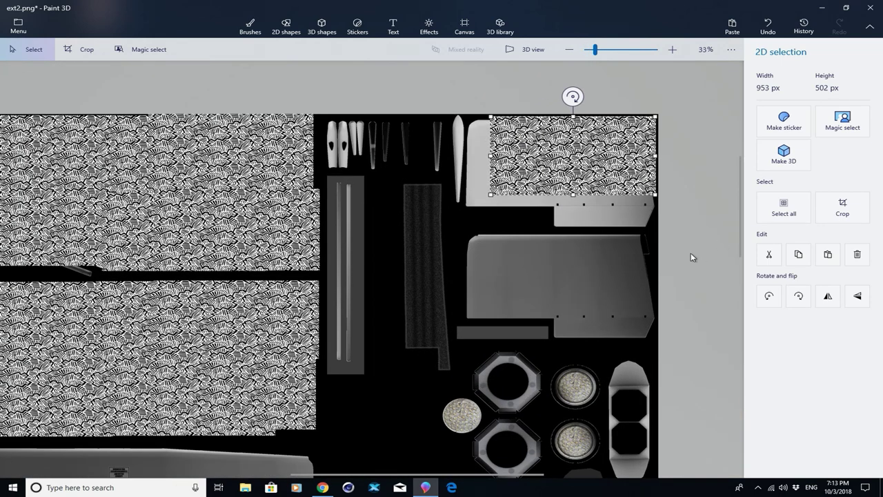
{"action": "left_click", "coordinate": [692, 256]}
{"action": "key", "text": "ctrl+v"}
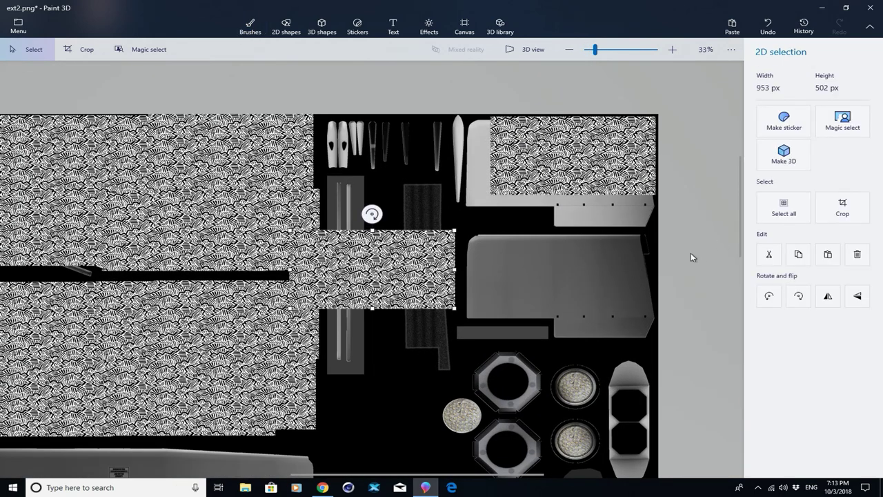
{"action": "left_click_drag", "start_coordinate": [416, 291], "coordinate": [601, 217]}
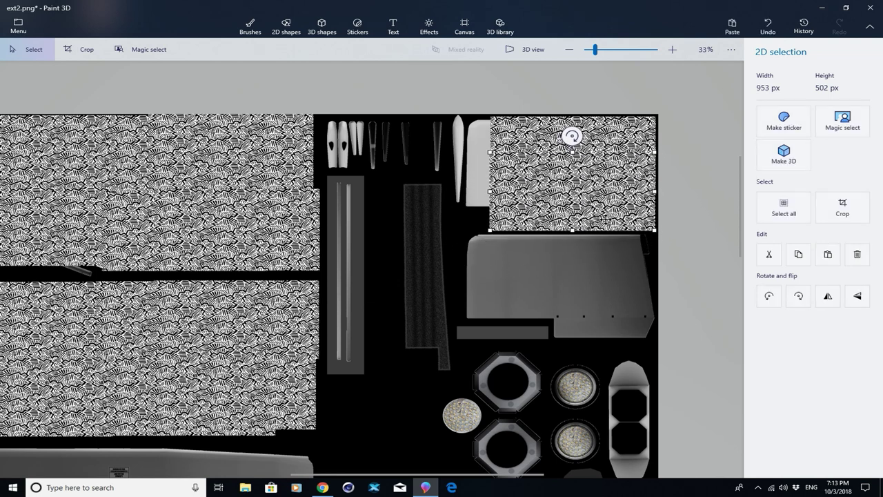
{"action": "left_click", "coordinate": [678, 230]}
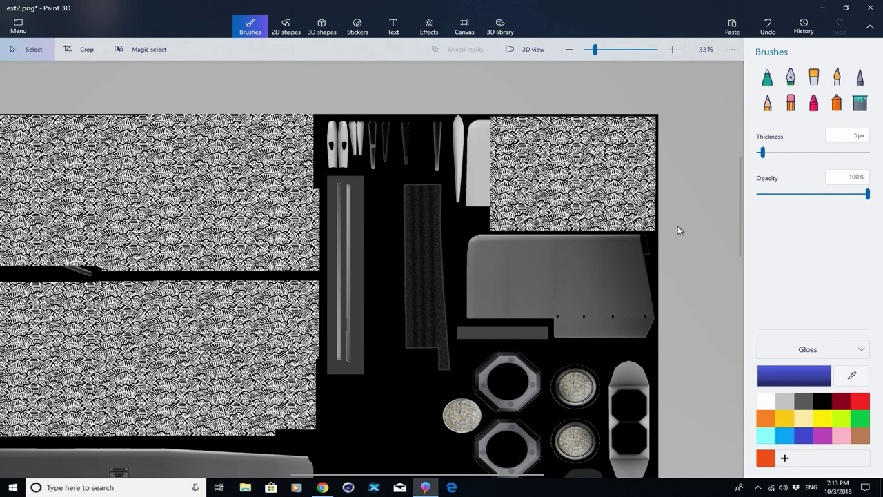
Step: Cover the top-right panel's left part with two more dazzle copies and save the texture
{"action": "key", "text": "ctrl+v"}
{"action": "left_click_drag", "start_coordinate": [379, 267], "coordinate": [555, 157]}
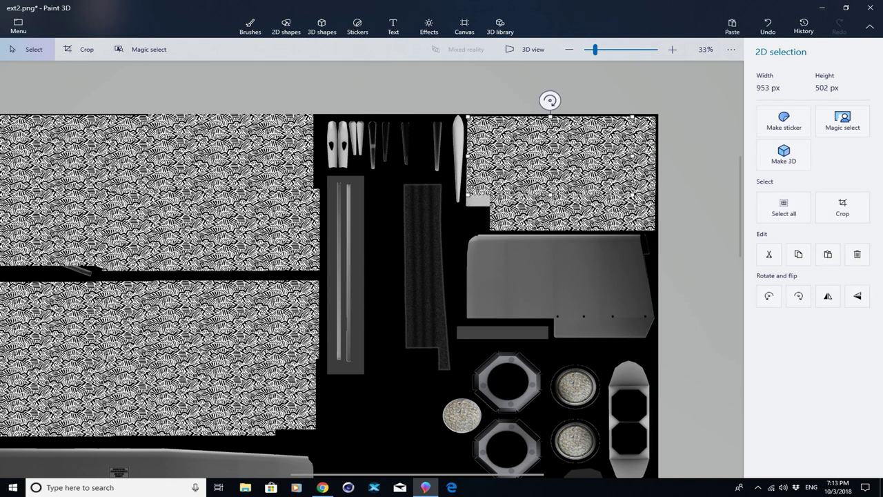
{"action": "left_click", "coordinate": [683, 243]}
{"action": "key", "text": "ctrl+v"}
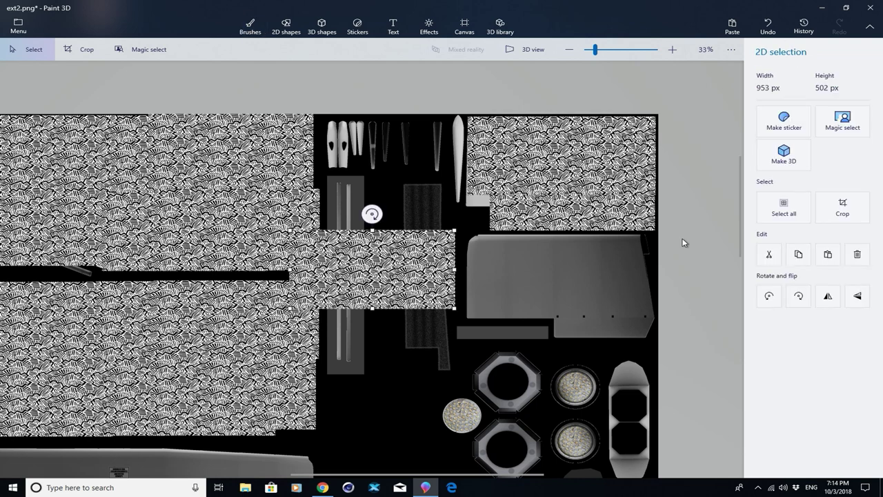
{"action": "left_click_drag", "start_coordinate": [385, 269], "coordinate": [562, 184]}
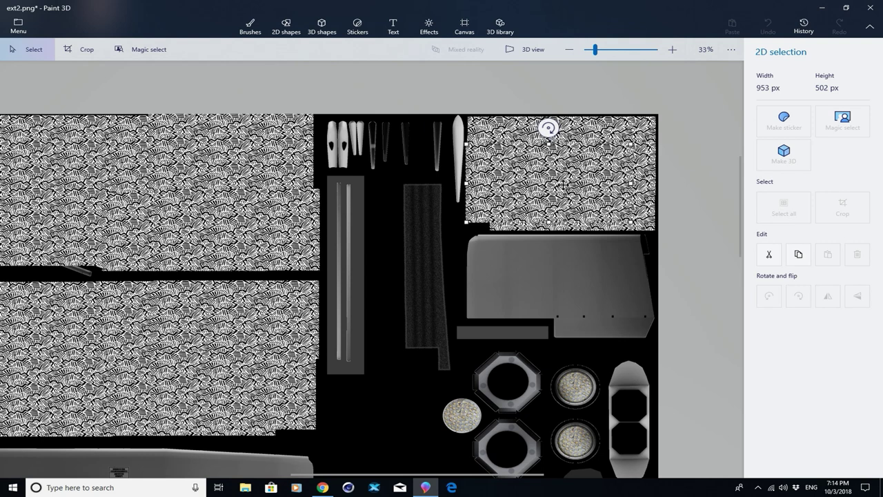
{"action": "key", "text": "b"}
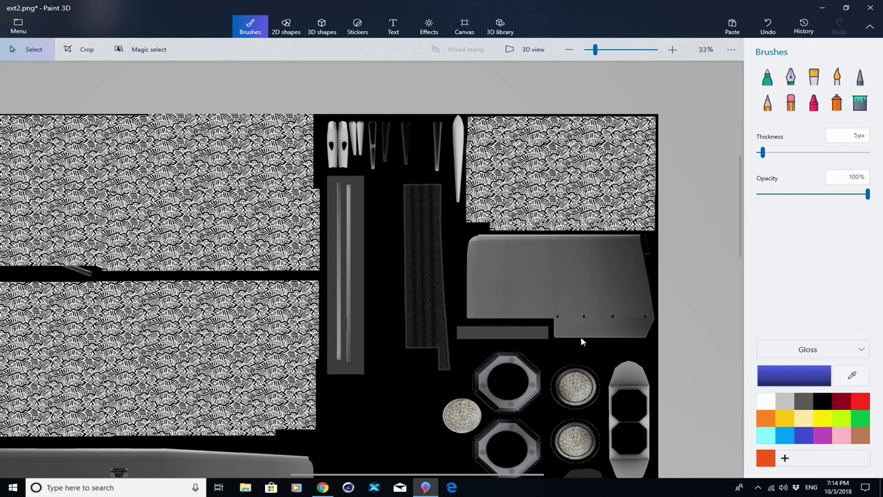
{"action": "key", "text": "ctrl+shift+3"}
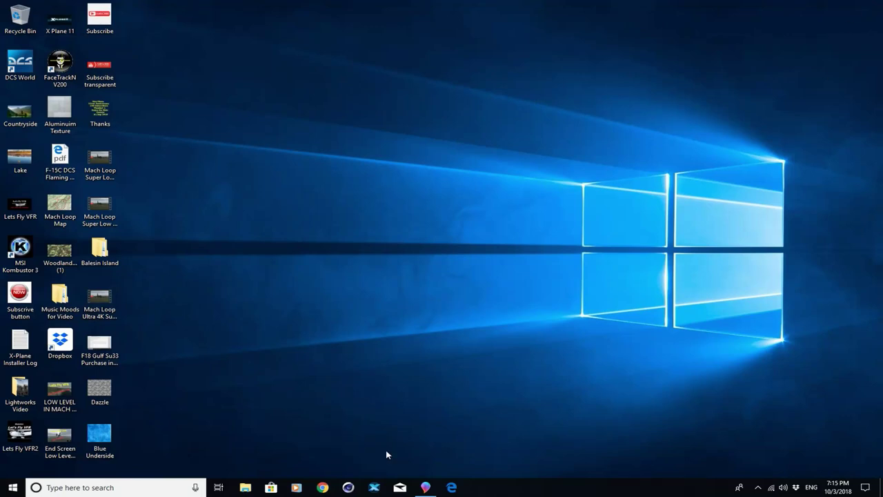
Step: Drag the Blue Underside image from the desktop onto the wing panel's left end
{"action": "left_click", "coordinate": [426, 487]}
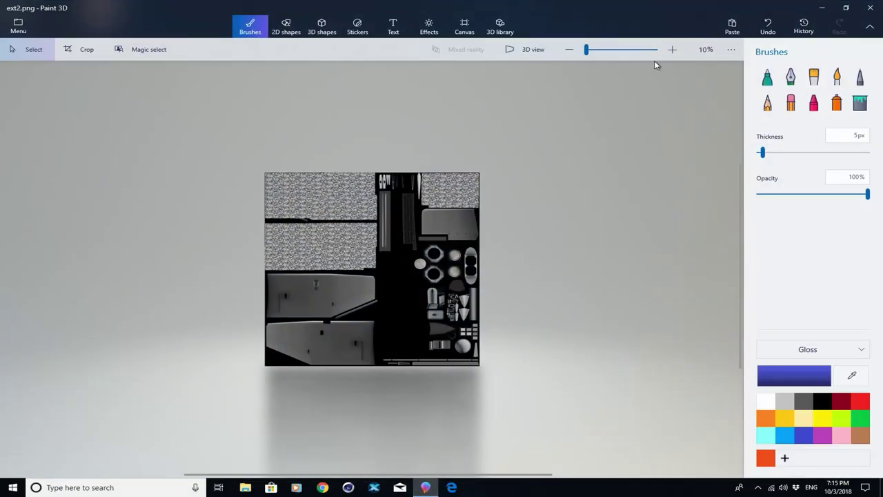
{"action": "left_click", "coordinate": [822, 8]}
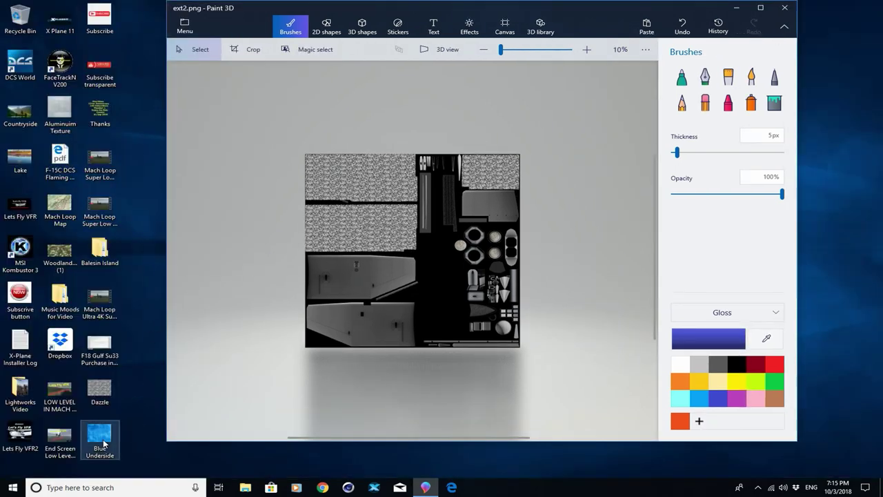
{"action": "mouse_move", "coordinate": [98, 432]}
{"action": "left_mouse_down"}
{"action": "mouse_move", "coordinate": [218, 401]}
{"action": "mouse_move", "coordinate": [351, 310]}
{"action": "mouse_move", "coordinate": [329, 283]}
{"action": "left_mouse_up"}
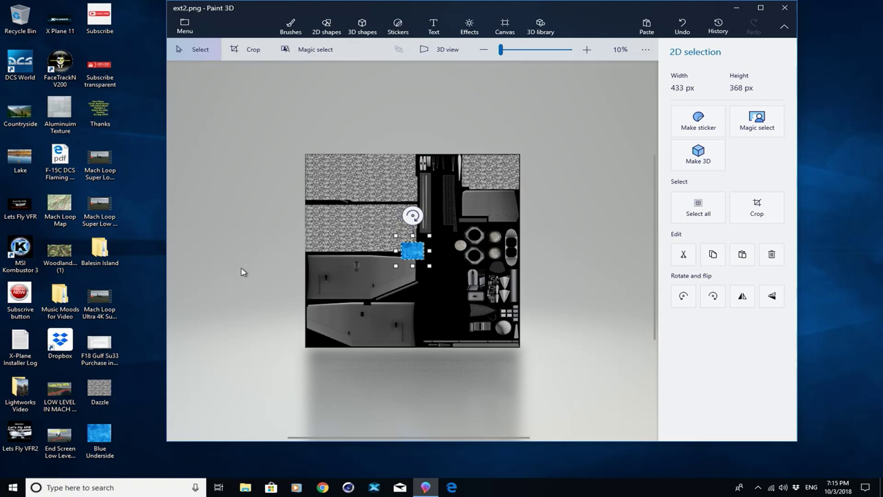
{"action": "left_click_drag", "start_coordinate": [417, 248], "coordinate": [289, 271]}
{"action": "scroll", "coordinate": [329, 256], "scroll_direction": "up", "scroll_amount": 3}
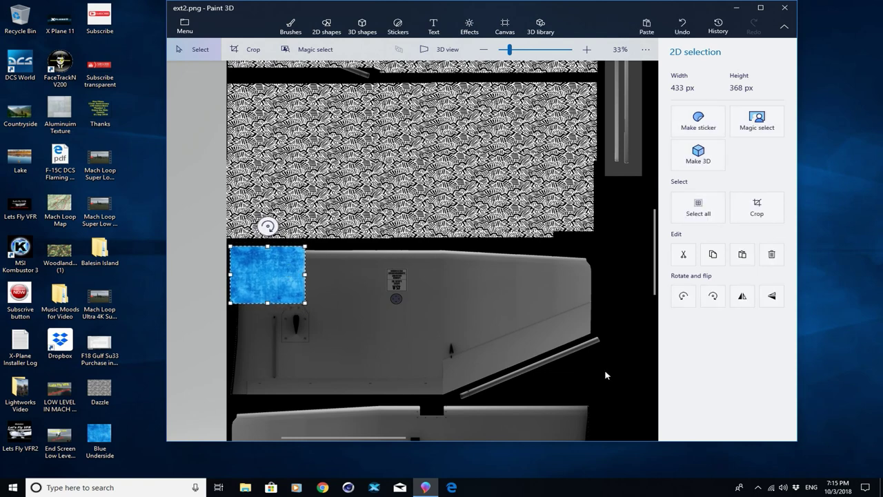
{"action": "key", "text": "b"}
Step: Undo an accidental paste and drop a second Blue Underside patch beside the first
{"action": "key", "text": "ctrl+v"}
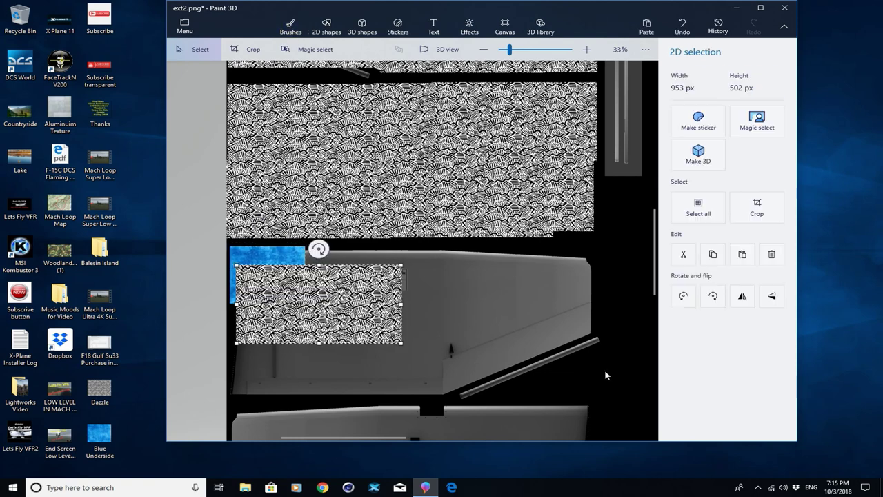
{"action": "key", "text": "ctrl+z"}
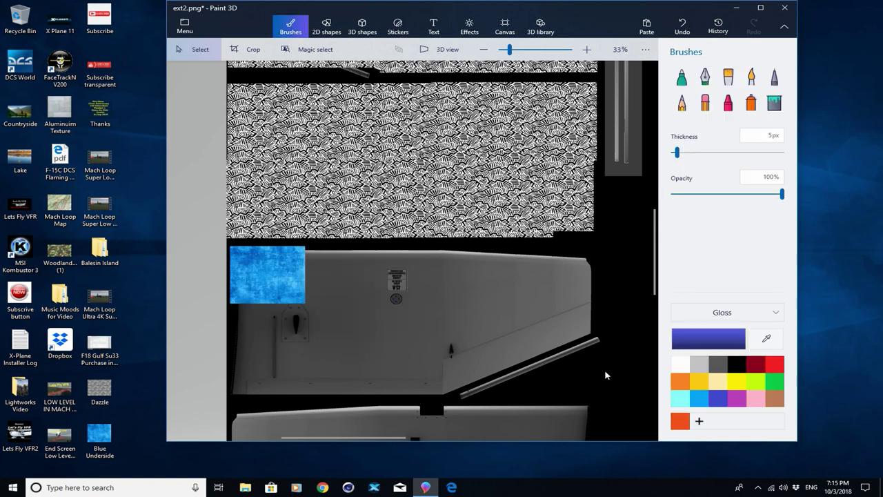
{"action": "mouse_move", "coordinate": [95, 449]}
{"action": "left_mouse_down"}
{"action": "mouse_move", "coordinate": [324, 380]}
{"action": "mouse_move", "coordinate": [347, 298]}
{"action": "mouse_move", "coordinate": [334, 287]}
{"action": "left_mouse_up"}
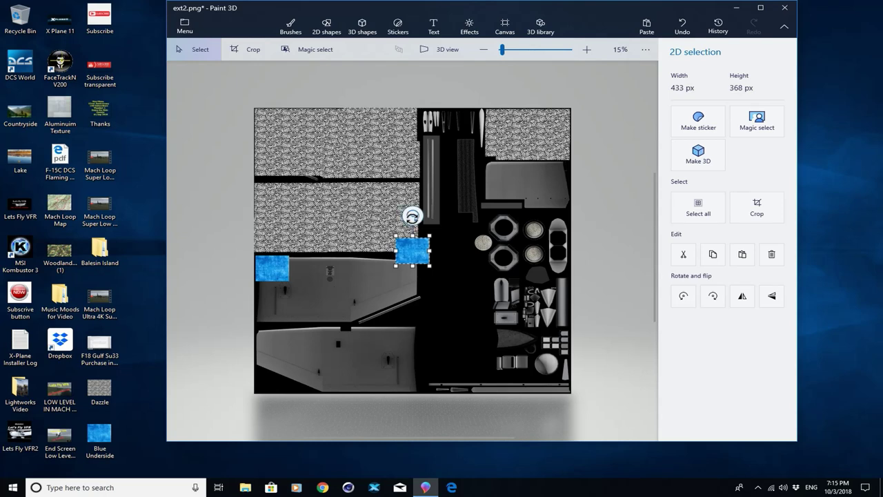
{"action": "left_click_drag", "start_coordinate": [410, 245], "coordinate": [300, 262]}
{"action": "scroll", "coordinate": [300, 262], "scroll_direction": "up", "scroll_amount": 5}
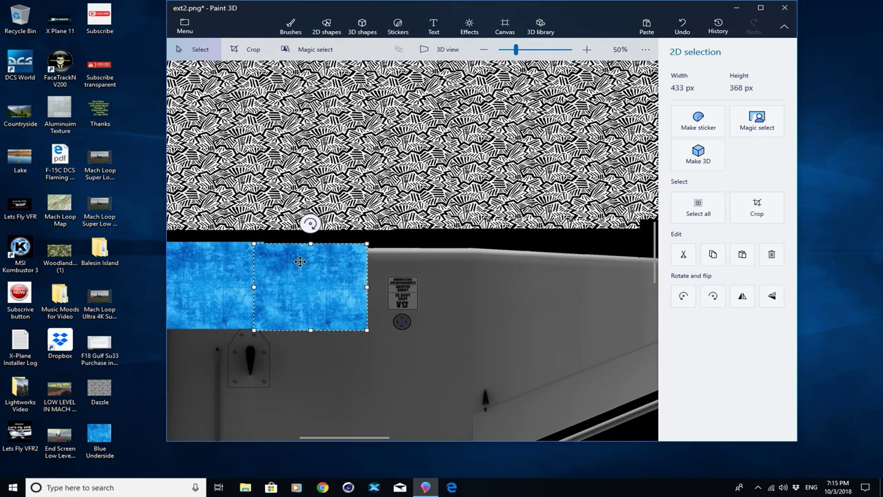
Step: Maximize Paint 3D and align the second blue patch with the first before committing it
{"action": "left_click", "coordinate": [760, 7]}
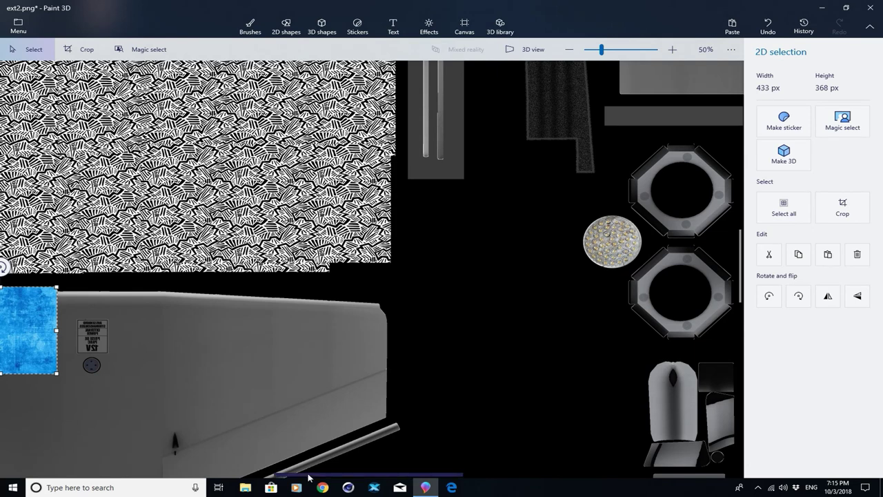
{"action": "left_click_drag", "start_coordinate": [298, 476], "coordinate": [177, 476]}
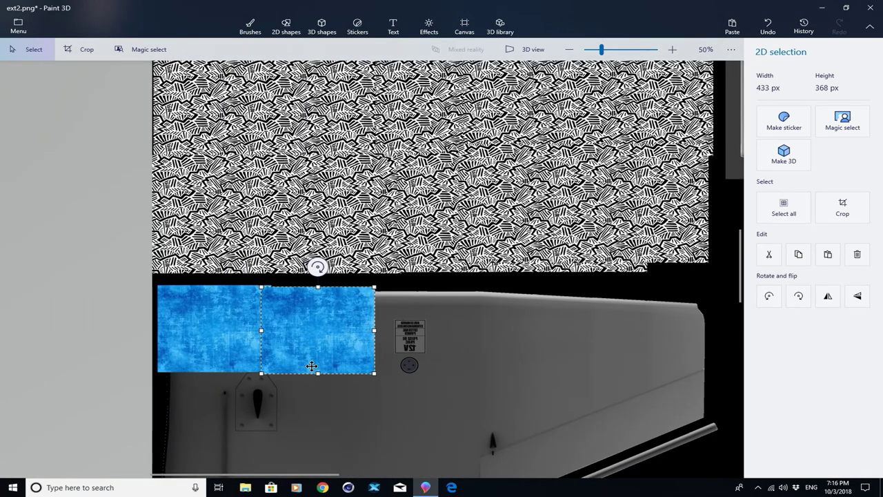
{"action": "left_click_drag", "start_coordinate": [314, 360], "coordinate": [315, 358]}
{"action": "left_click", "coordinate": [469, 377]}
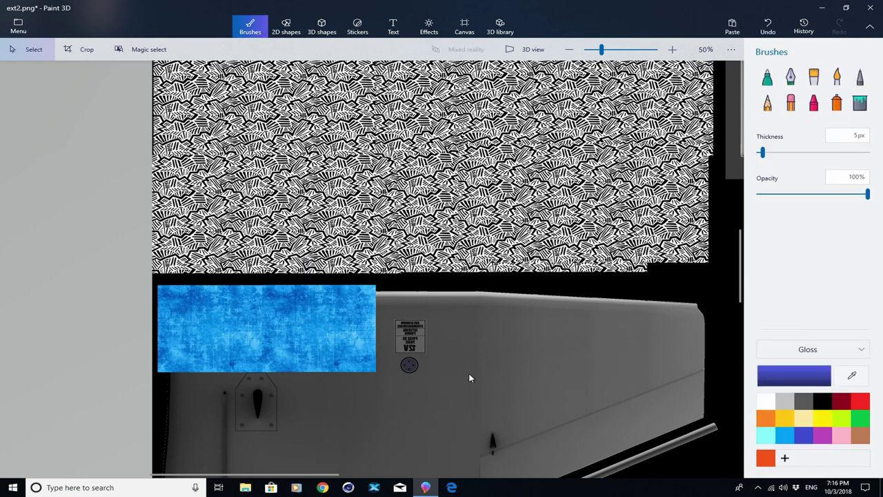
Step: Tile four more blue copies rightward until the strip reaches the panel's right edge
{"action": "key", "text": "ctrl+v"}
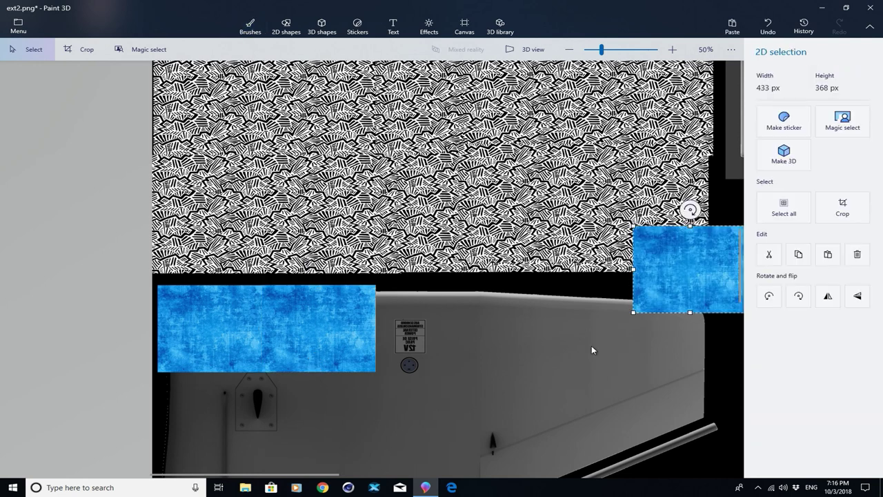
{"action": "left_click_drag", "start_coordinate": [663, 269], "coordinate": [420, 327]}
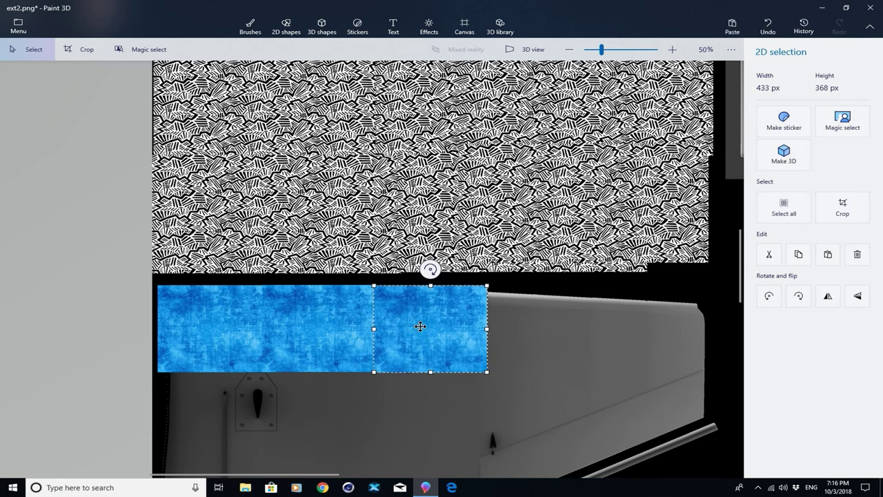
{"action": "key", "text": "ctrl+v"}
{"action": "left_click_drag", "start_coordinate": [653, 280], "coordinate": [492, 341]}
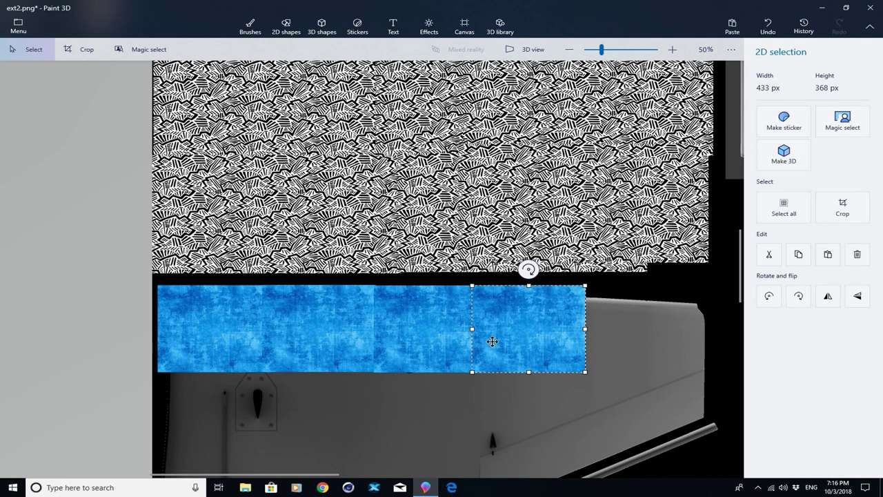
{"action": "key", "text": "ctrl+v"}
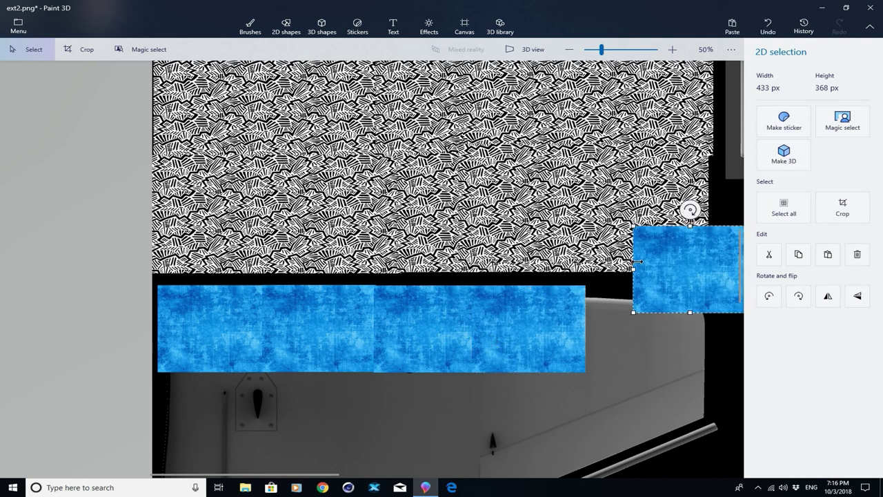
{"action": "left_click_drag", "start_coordinate": [675, 295], "coordinate": [620, 345]}
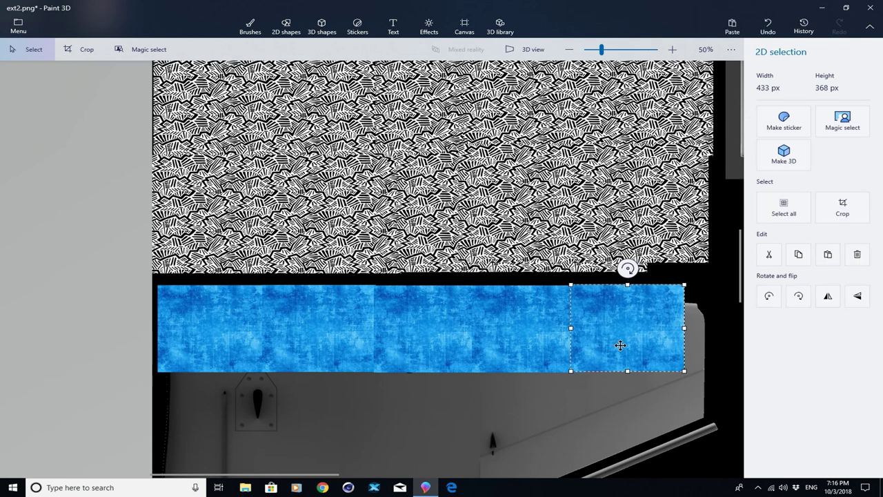
{"action": "key", "text": "ctrl+v"}
{"action": "left_click_drag", "start_coordinate": [674, 307], "coordinate": [651, 365]}
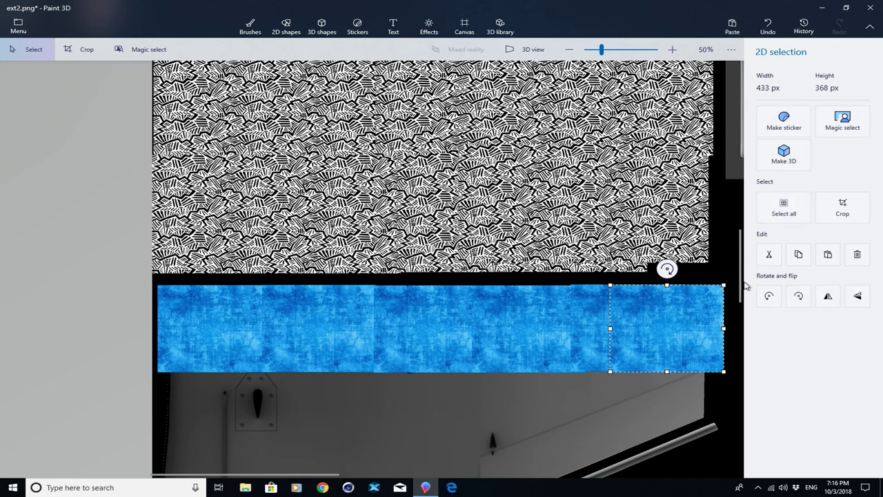
{"action": "scroll", "coordinate": [736, 312], "scroll_direction": "down", "scroll_amount": 3}
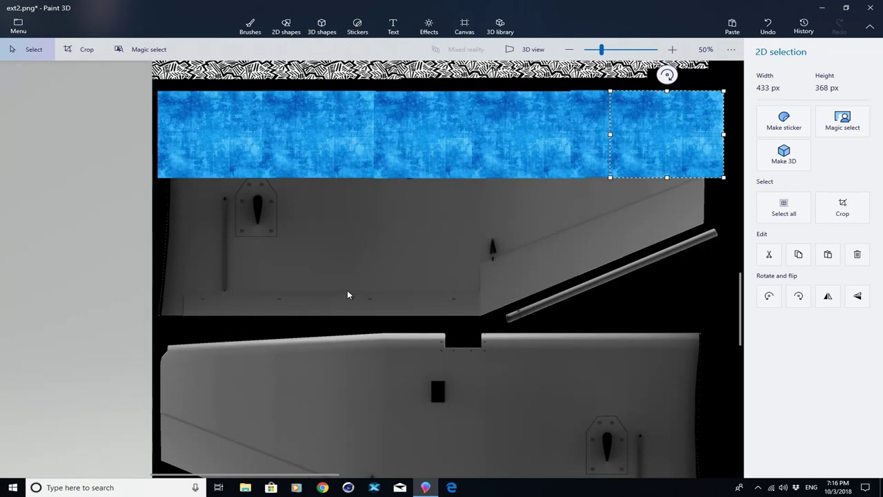
Step: Start a second row of blue tiles beneath the first, beginning at the left edge
{"action": "key", "text": "b"}
{"action": "key", "text": "ctrl+v"}
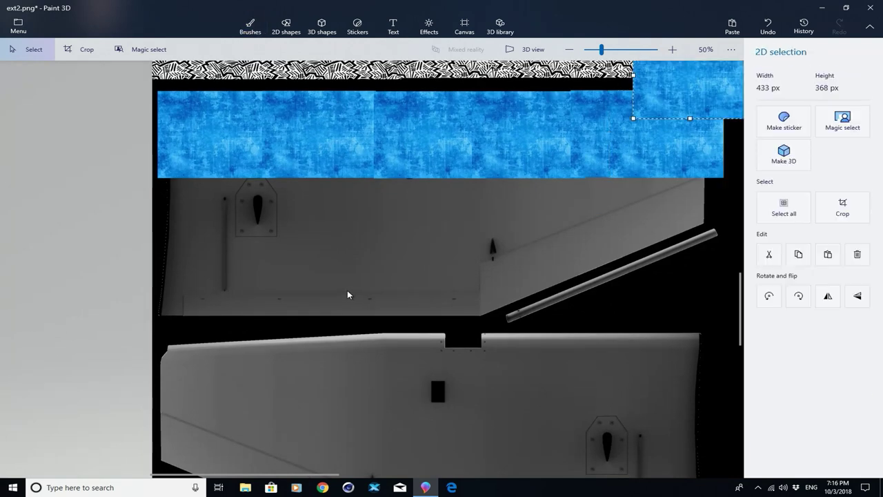
{"action": "left_click_drag", "start_coordinate": [639, 116], "coordinate": [186, 247]}
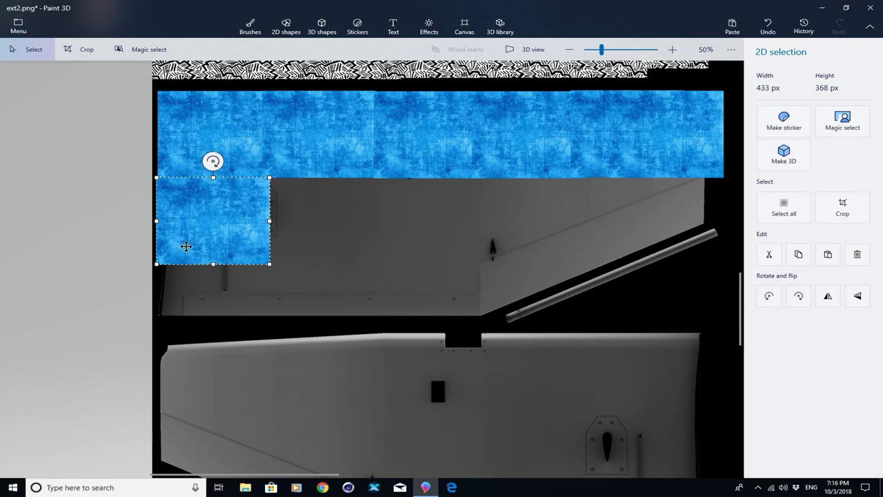
{"action": "key", "text": "ctrl+v"}
{"action": "left_click_drag", "start_coordinate": [679, 118], "coordinate": [307, 251]}
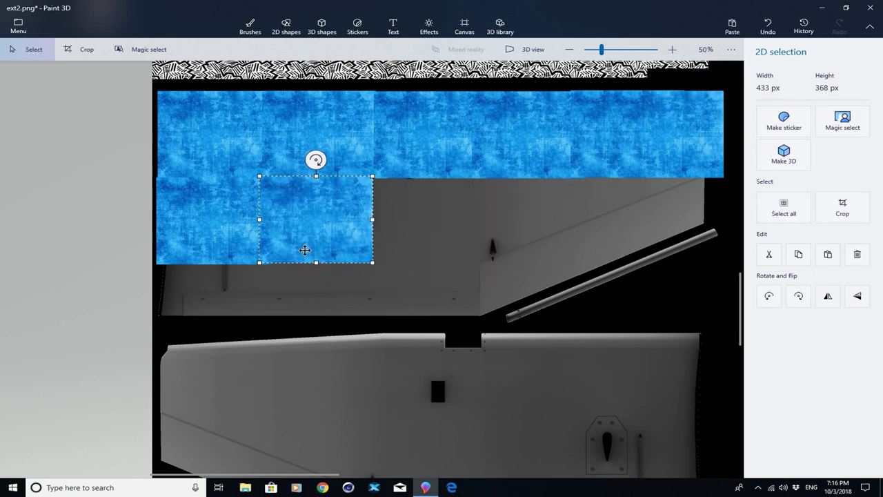
{"action": "key", "text": "ctrl+v"}
{"action": "left_click_drag", "start_coordinate": [679, 104], "coordinate": [409, 247]}
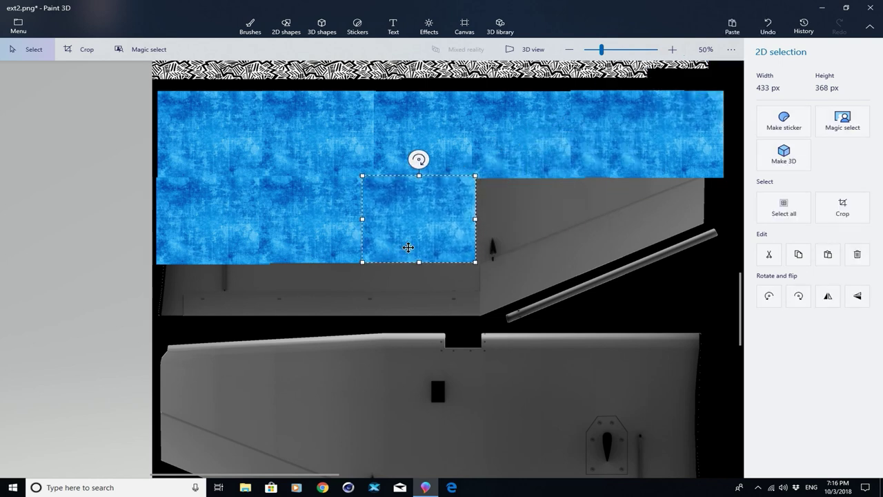
Step: Extend the second blue row to the right edge and begin a third row at the left
{"action": "key", "text": "ctrl+v"}
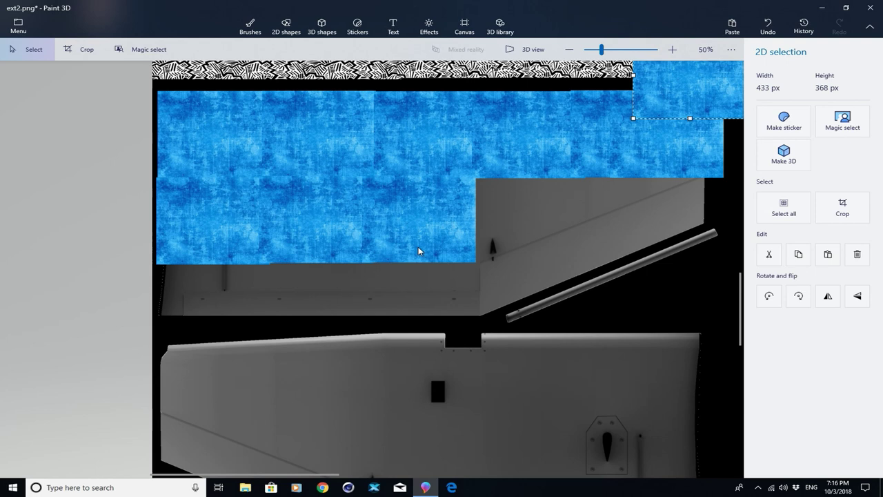
{"action": "left_click_drag", "start_coordinate": [671, 103], "coordinate": [514, 239]}
{"action": "key", "text": "ctrl+v"}
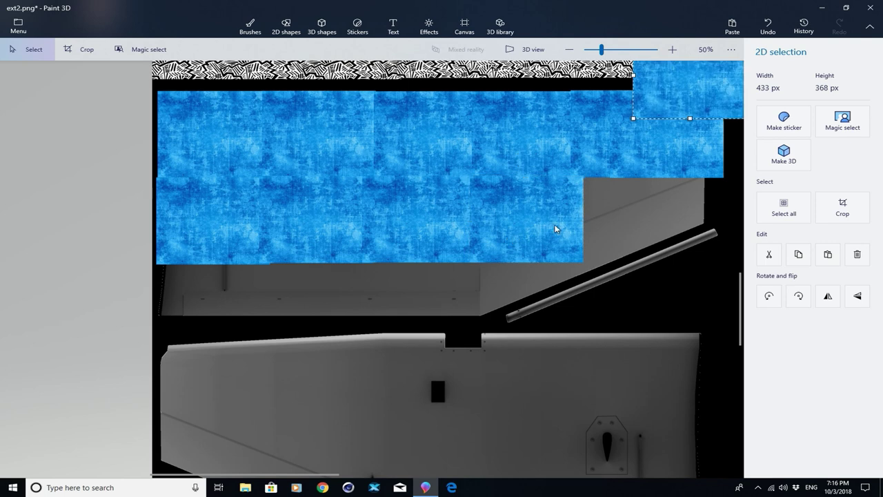
{"action": "left_click_drag", "start_coordinate": [674, 112], "coordinate": [605, 241]}
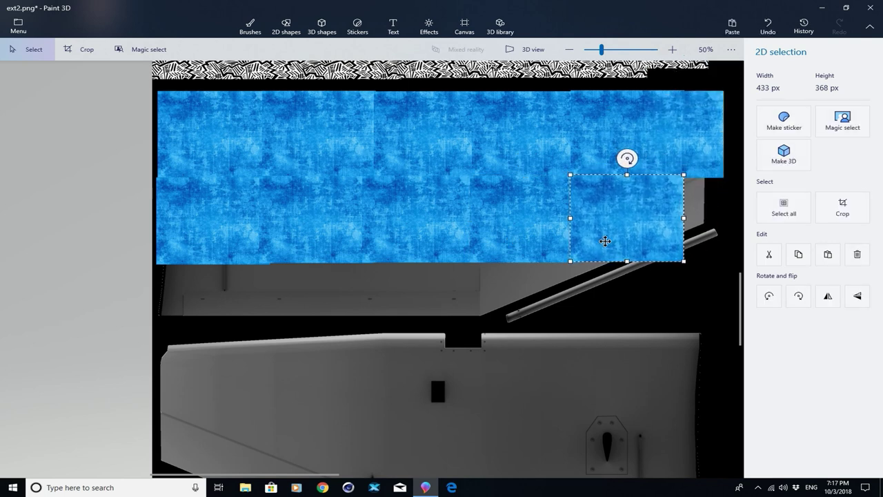
{"action": "key", "text": "ctrl+v"}
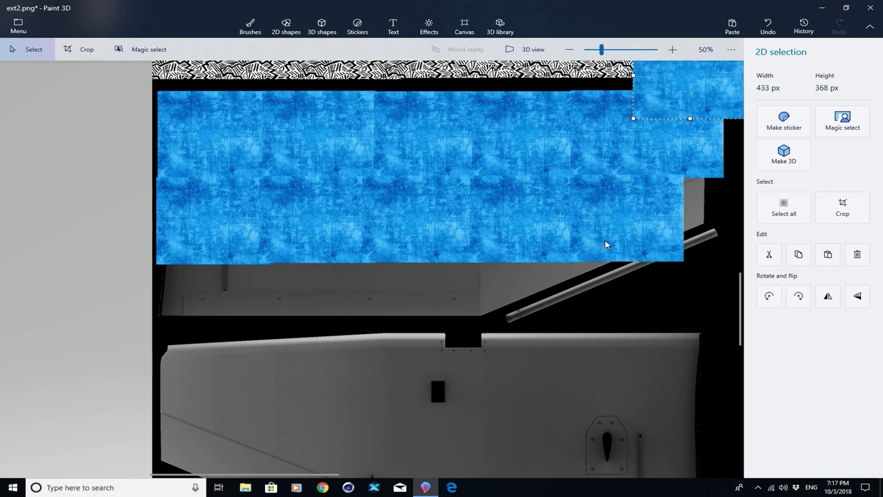
{"action": "left_click_drag", "start_coordinate": [675, 96], "coordinate": [655, 239]}
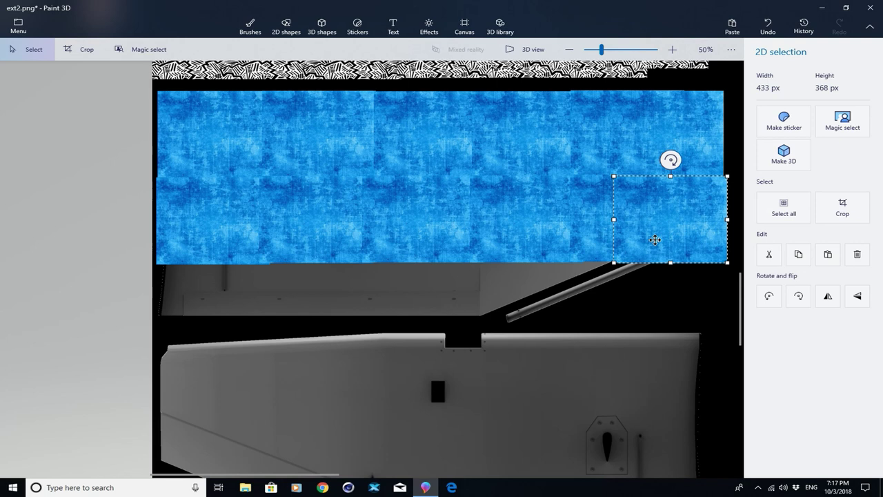
{"action": "key", "text": "ctrl+v"}
{"action": "left_click_drag", "start_coordinate": [683, 96], "coordinate": [202, 305]}
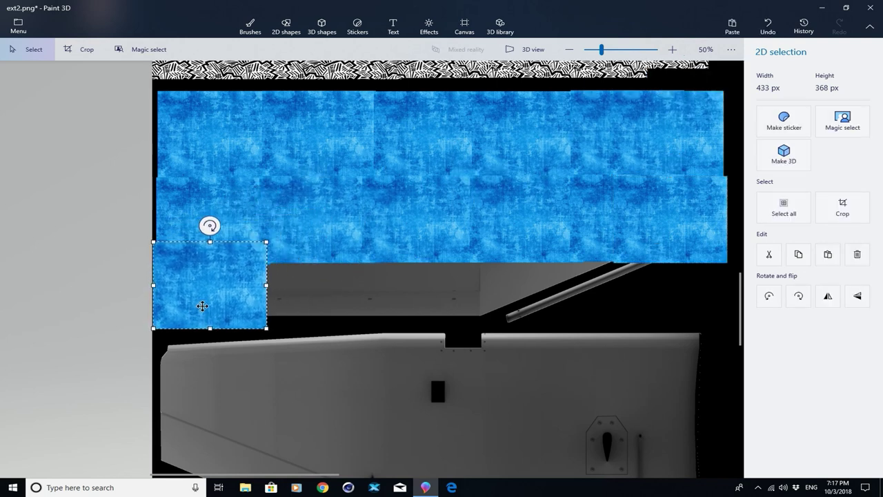
Step: Add four more blue tiles to the third row, filling the grey gap toward the right edge
{"action": "key", "text": "ctrl+v"}
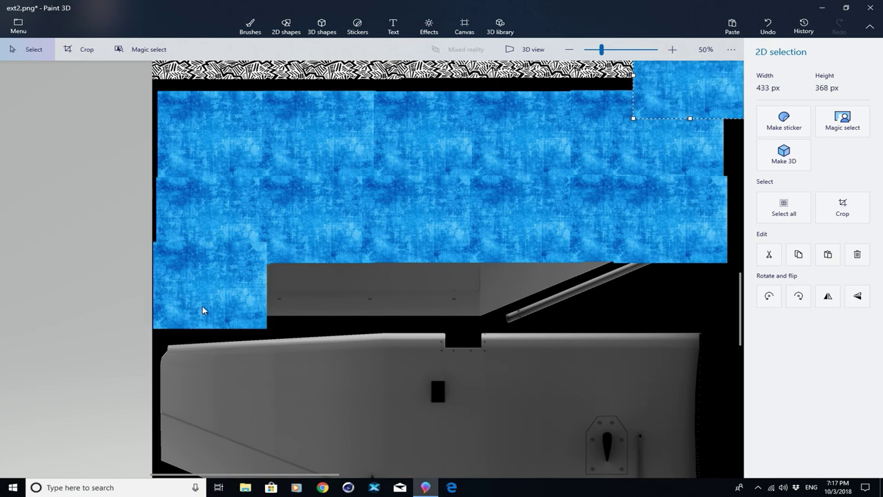
{"action": "left_click_drag", "start_coordinate": [670, 109], "coordinate": [303, 311]}
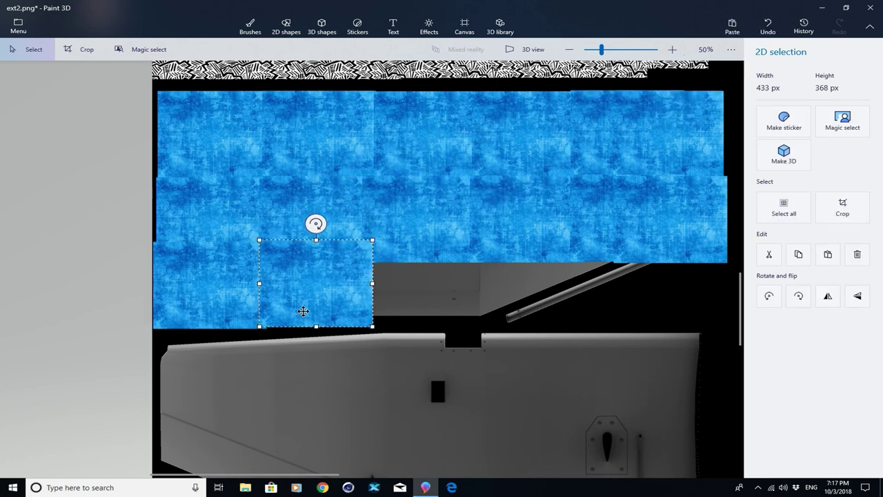
{"action": "key", "text": "ctrl+v"}
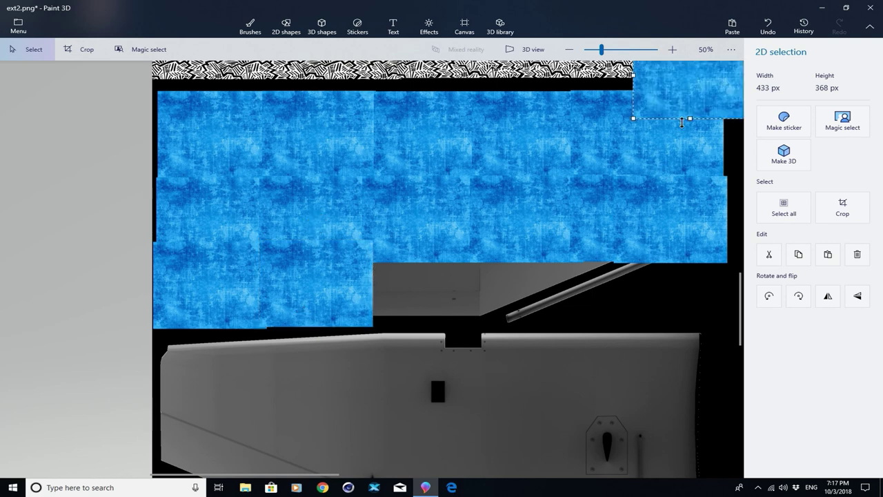
{"action": "left_click_drag", "start_coordinate": [682, 122], "coordinate": [406, 304]}
{"action": "key", "text": "ctrl+v"}
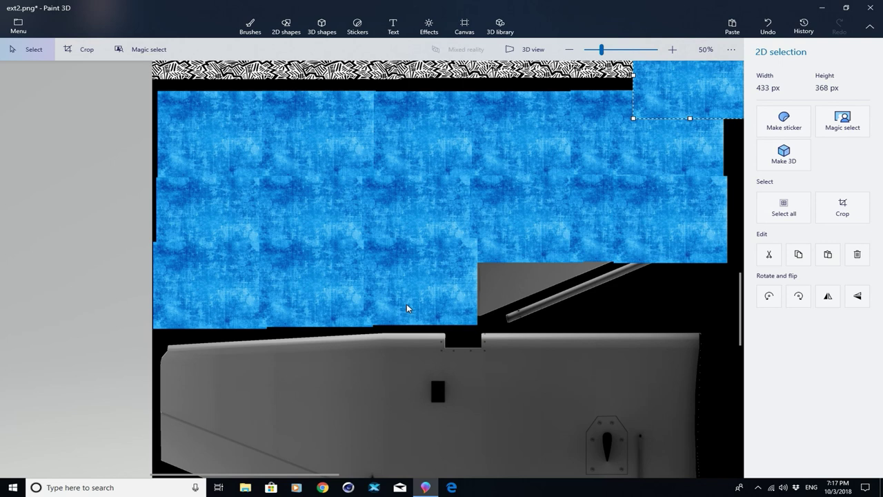
{"action": "left_click_drag", "start_coordinate": [683, 108], "coordinate": [514, 314]}
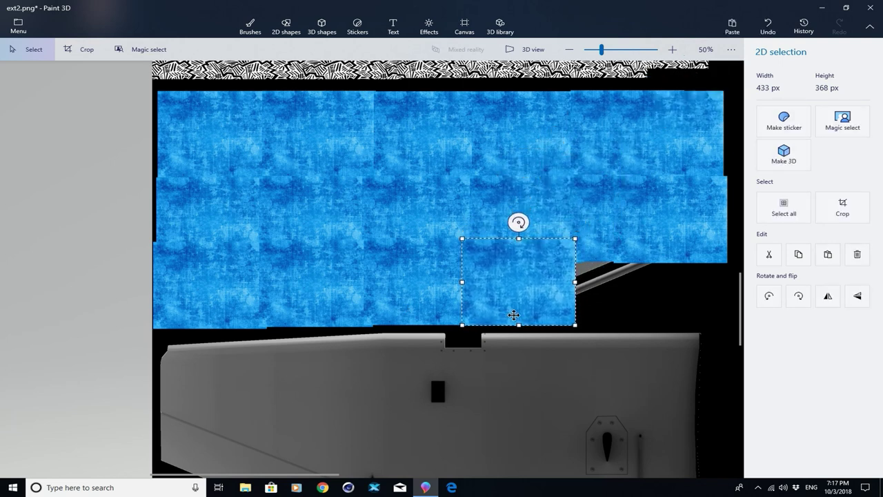
{"action": "key", "text": "ctrl+v"}
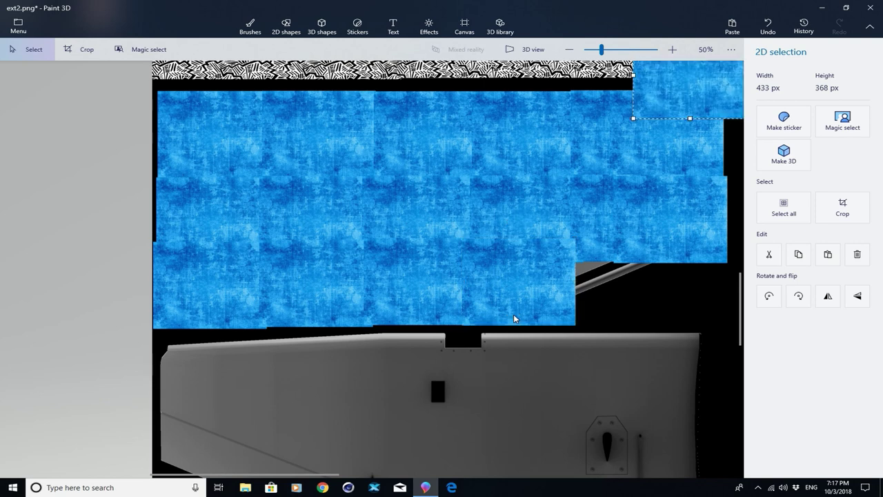
{"action": "left_click_drag", "start_coordinate": [679, 94], "coordinate": [601, 276]}
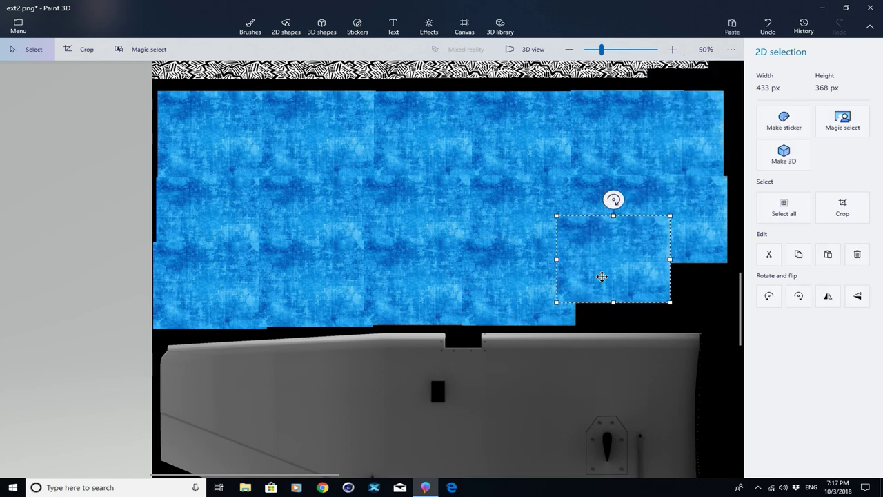
Step: Paste a blue copy over the grey panel below the top-right dazzle block, stretched to 1197 x 712 px
{"action": "left_click", "coordinate": [693, 308]}
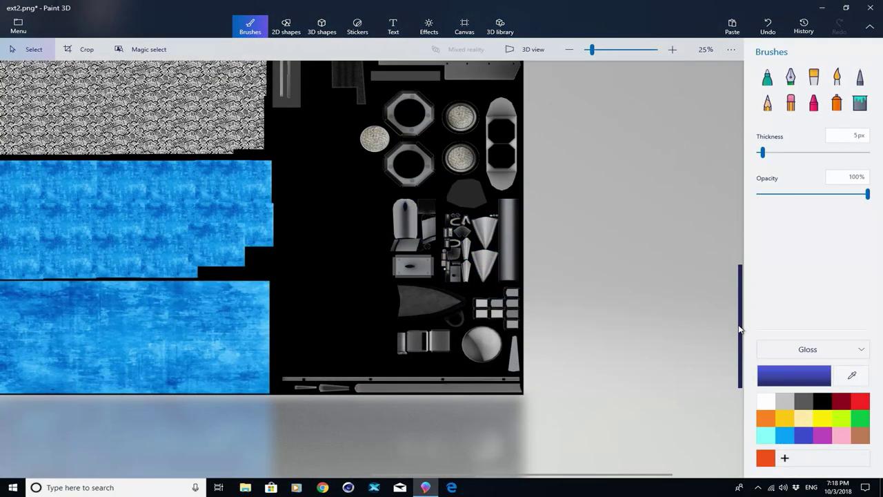
{"action": "left_click_drag", "start_coordinate": [739, 330], "coordinate": [714, 193]}
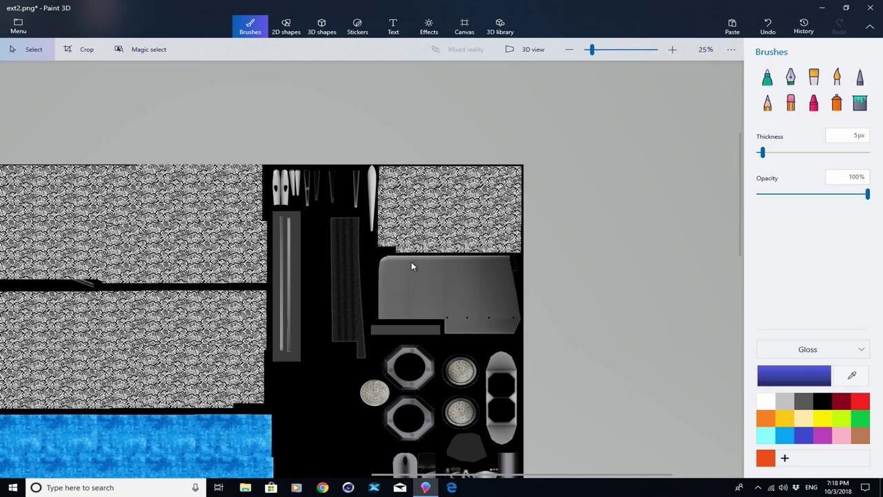
{"action": "key", "text": "ctrl+v"}
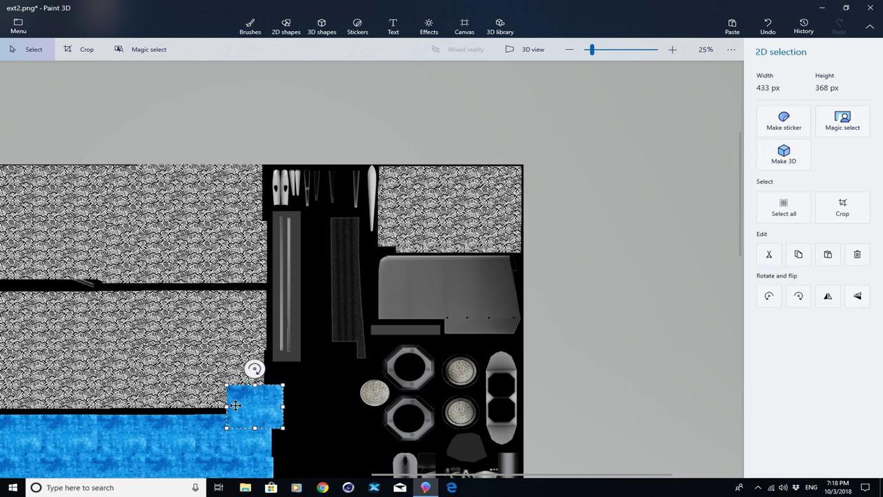
{"action": "left_click_drag", "start_coordinate": [236, 405], "coordinate": [525, 307]}
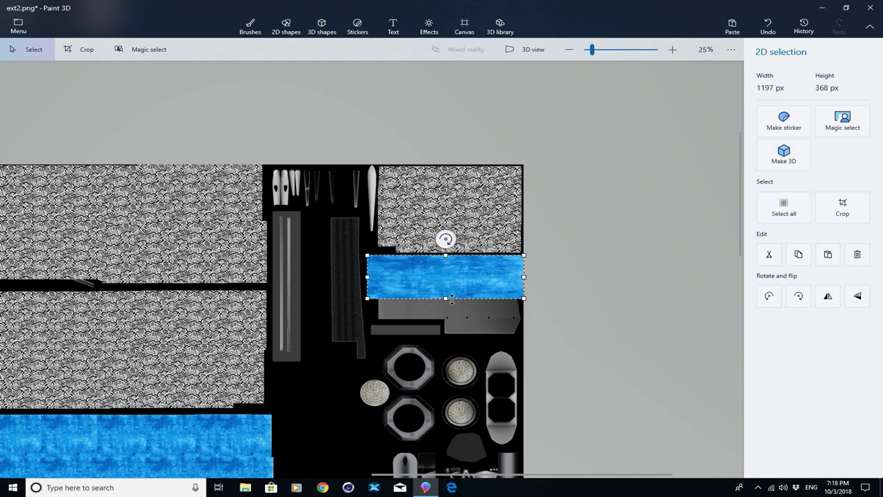
{"action": "left_click_drag", "start_coordinate": [446, 298], "coordinate": [446, 340]}
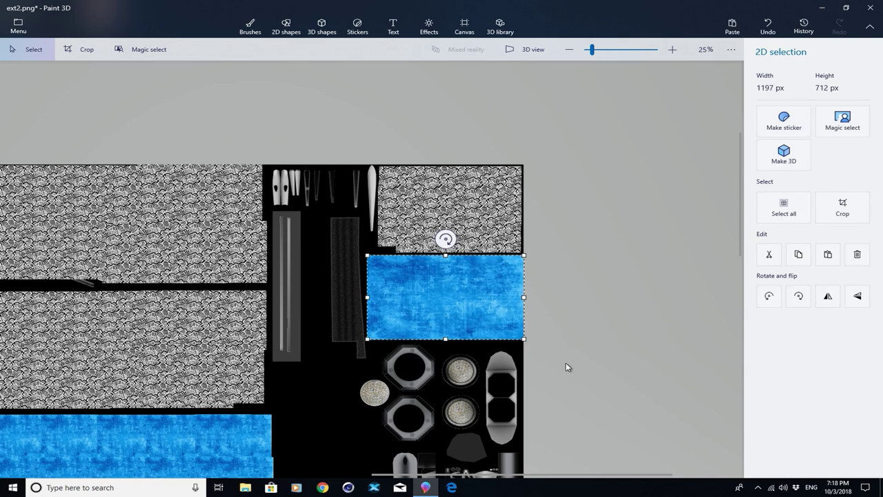